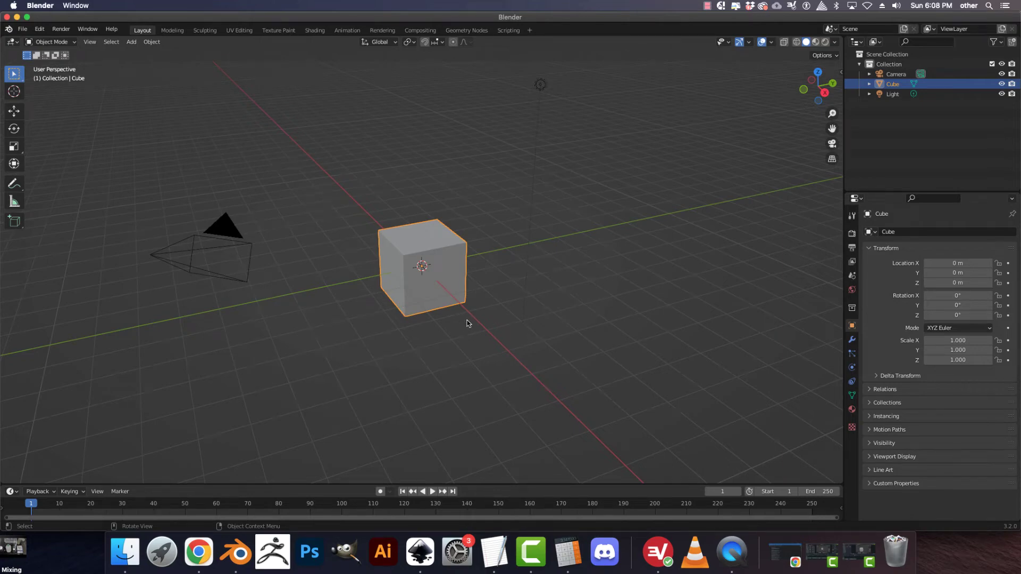
Step: Delete the default cube from the scene
{"action": "key", "text": "x"}
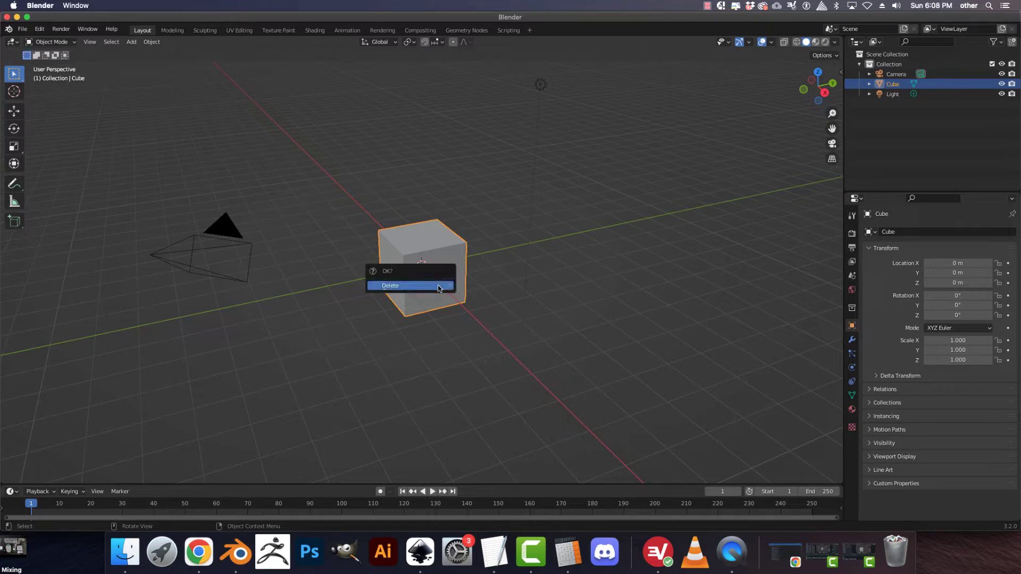
{"action": "left_click", "coordinate": [438, 288]}
{"action": "left_click", "coordinate": [22, 29]}
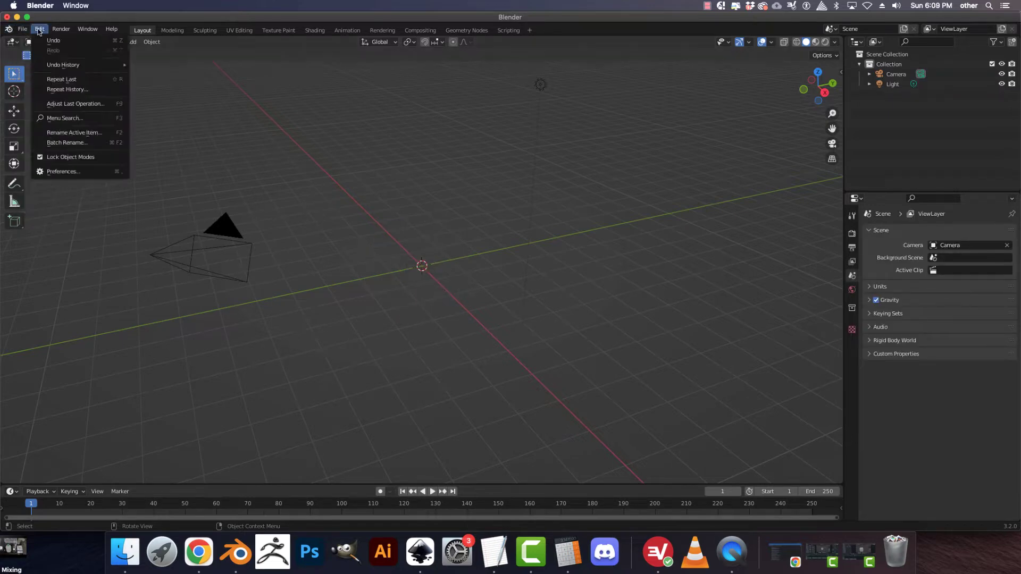
Step: Add a torus mesh at the world origin from Add > Mesh
{"action": "left_click", "coordinate": [112, 43]}
{"action": "mouse_move", "coordinate": [131, 43]}
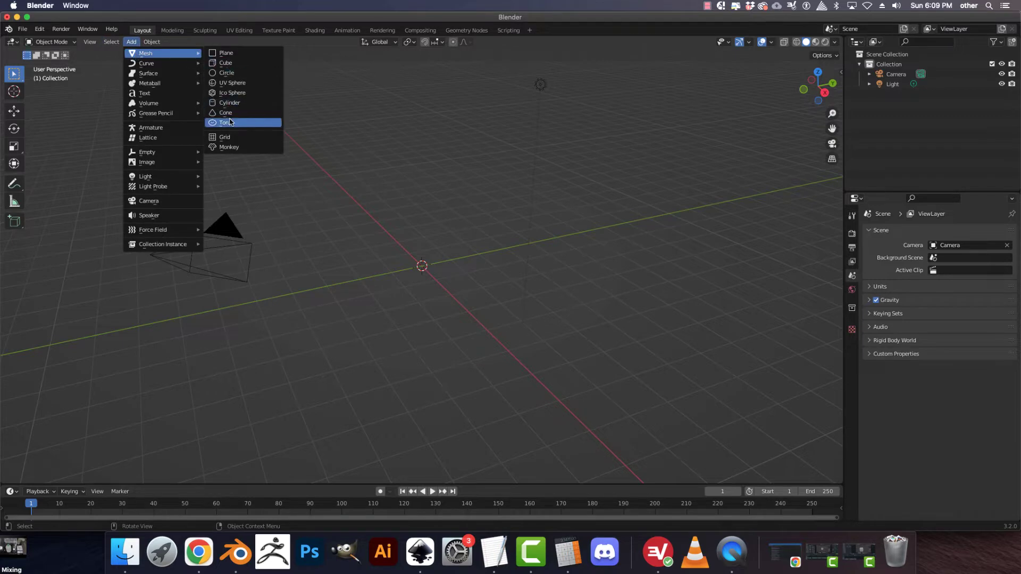
{"action": "left_click", "coordinate": [226, 122]}
{"action": "scroll", "coordinate": [495, 319], "scroll_direction": "up", "scroll_amount": 5}
{"action": "scroll", "coordinate": [493, 318], "scroll_direction": "up", "scroll_amount": 5}
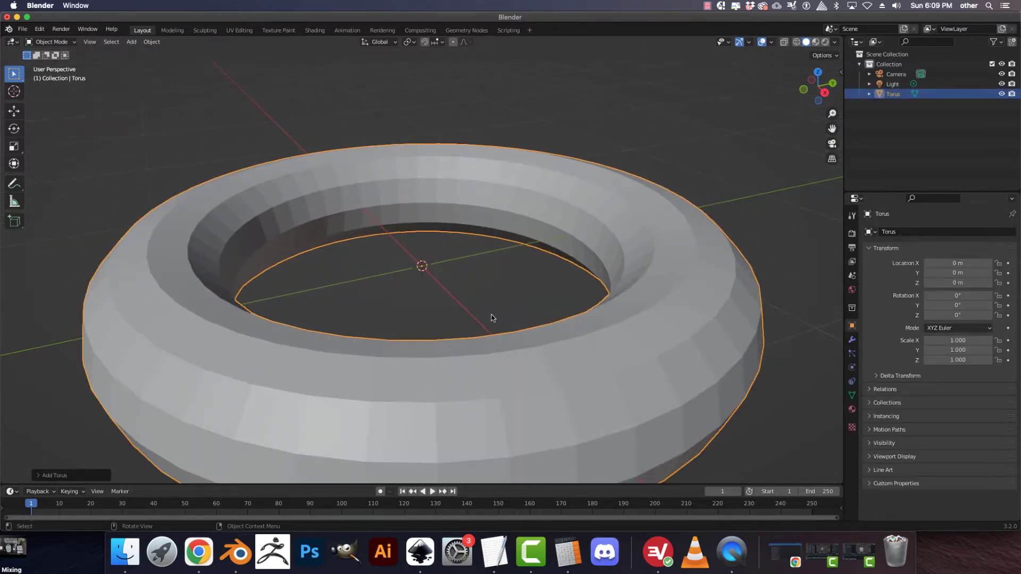
{"action": "scroll", "coordinate": [489, 314], "scroll_direction": "down", "scroll_amount": 4}
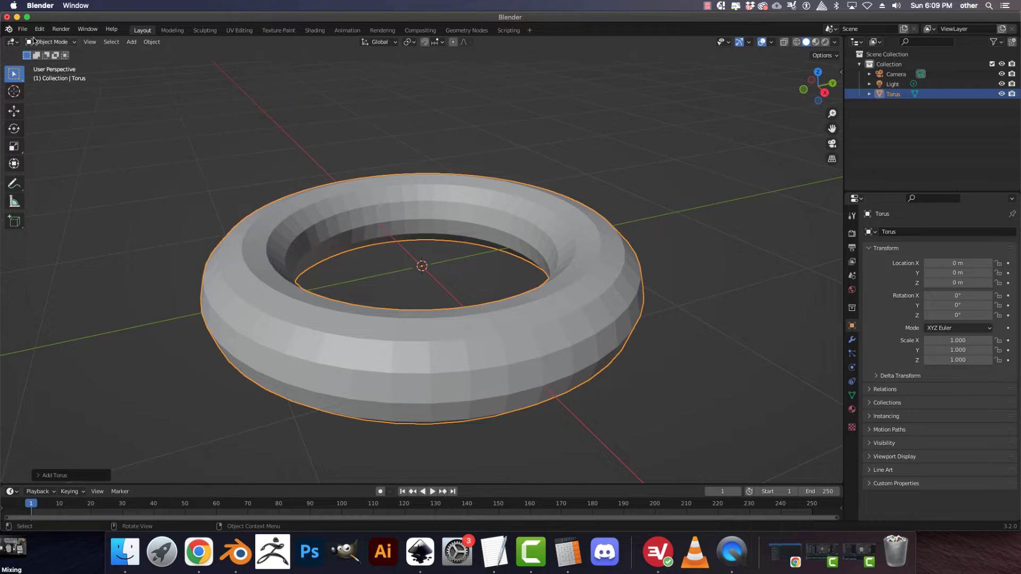
Step: Put the torus into Edit Mode, deselect everything, and switch to Edge select mode
{"action": "left_click", "coordinate": [48, 41]}
{"action": "left_click", "coordinate": [45, 64]}
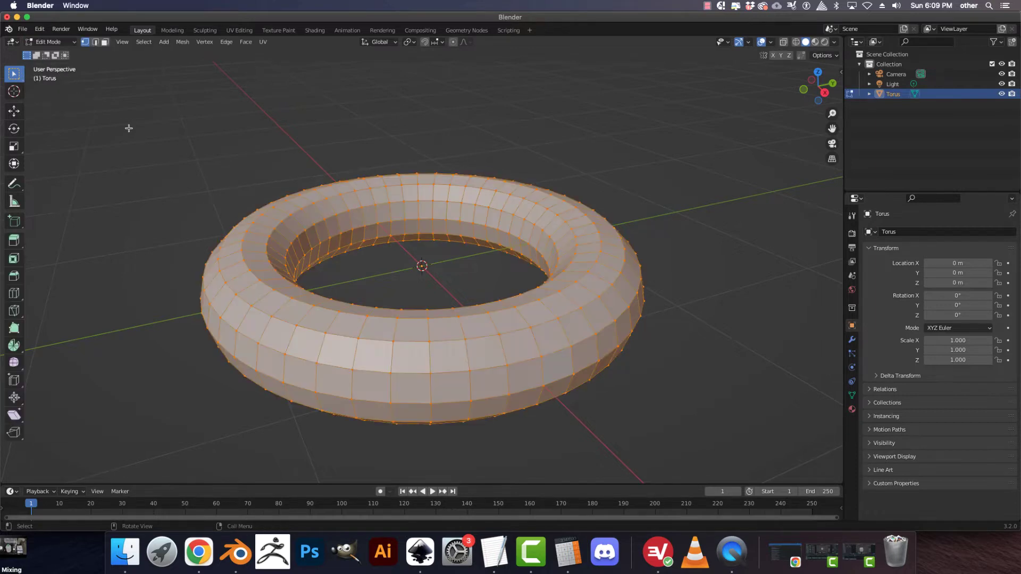
{"action": "left_click", "coordinate": [105, 217]}
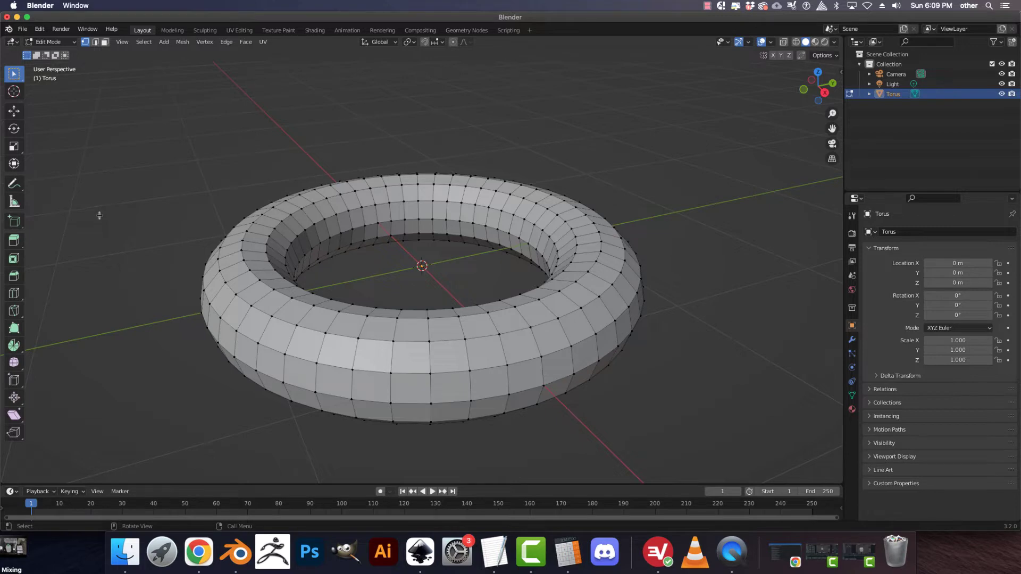
{"action": "left_click", "coordinate": [95, 43]}
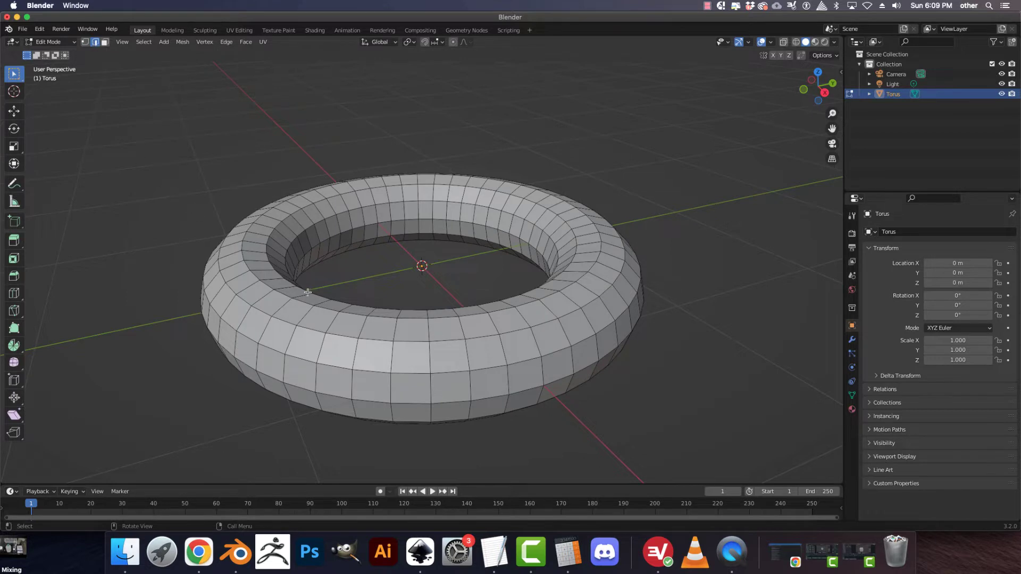
Step: Select several horizontal edge loops around the torus's outer side
{"action": "left_click", "coordinate": [402, 342], "text": "alt"}
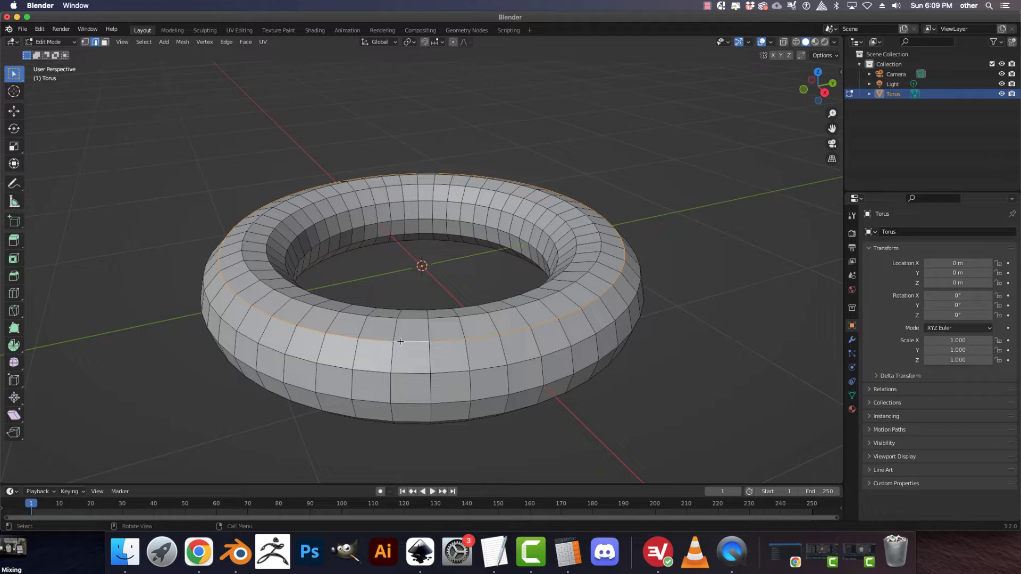
{"action": "left_click", "coordinate": [418, 372], "text": "alt+shift"}
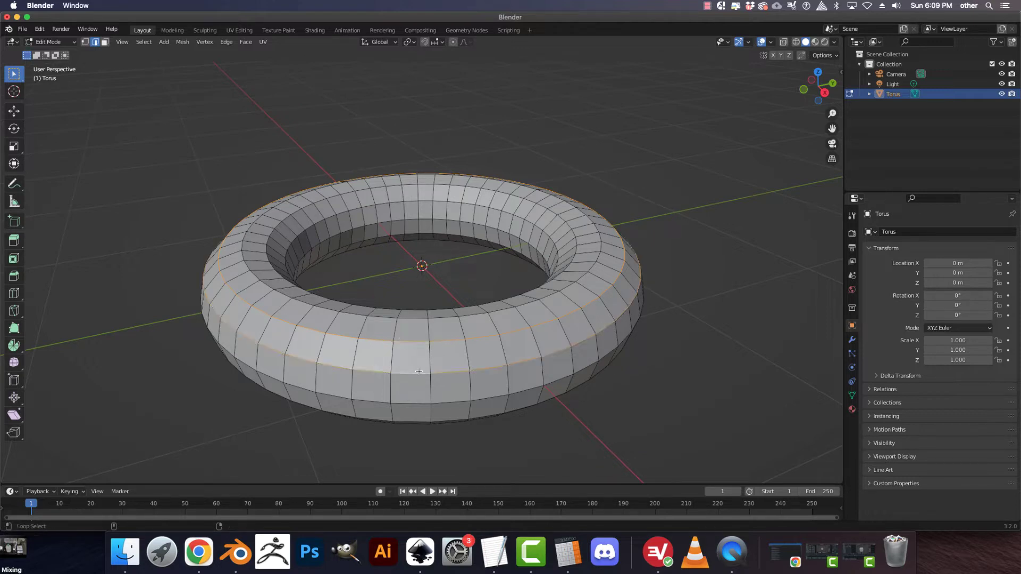
{"action": "left_click", "coordinate": [413, 399], "text": "alt+shift"}
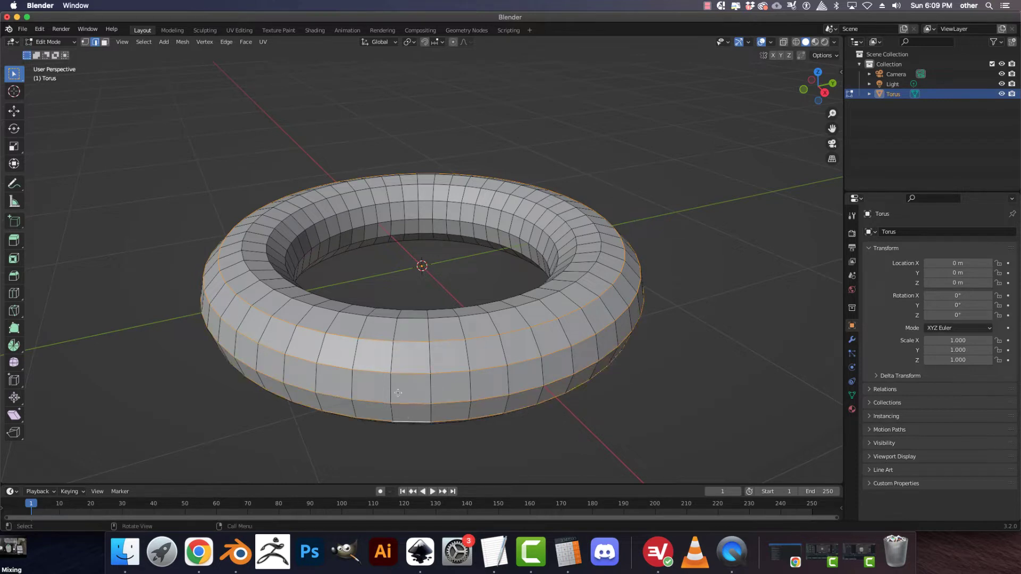
{"action": "middle_click_drag", "start_coordinate": [386, 381], "coordinate": [483, 332]}
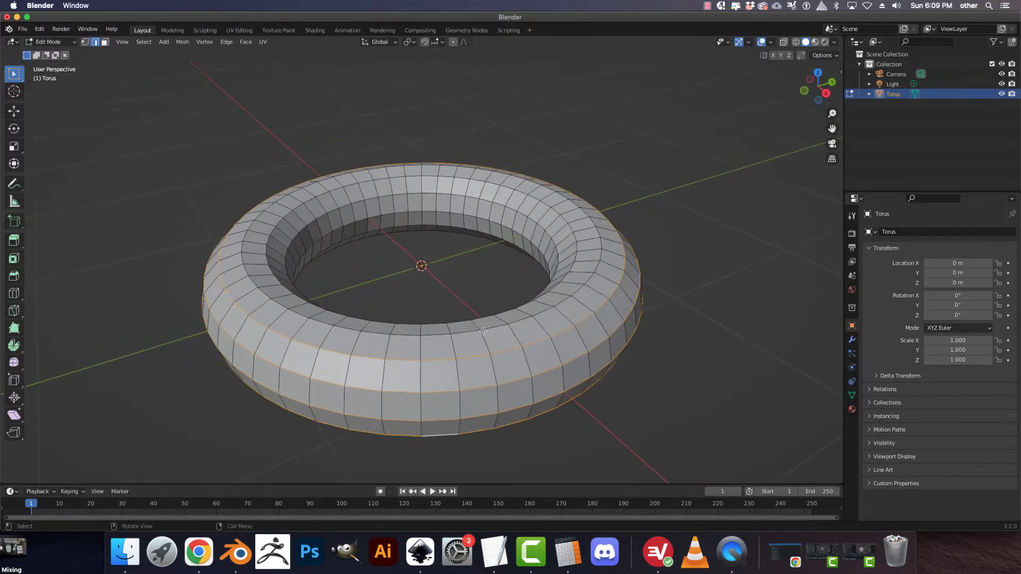
{"action": "left_click", "coordinate": [540, 349], "text": "alt"}
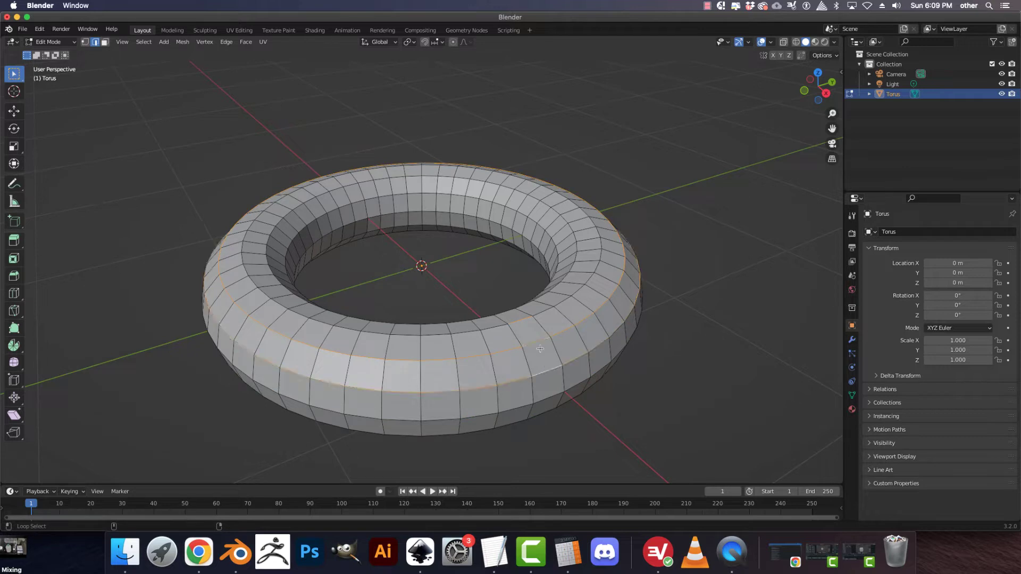
{"action": "left_click", "coordinate": [548, 311], "text": "alt+shift"}
{"action": "left_click", "coordinate": [579, 381], "text": "alt+shift"}
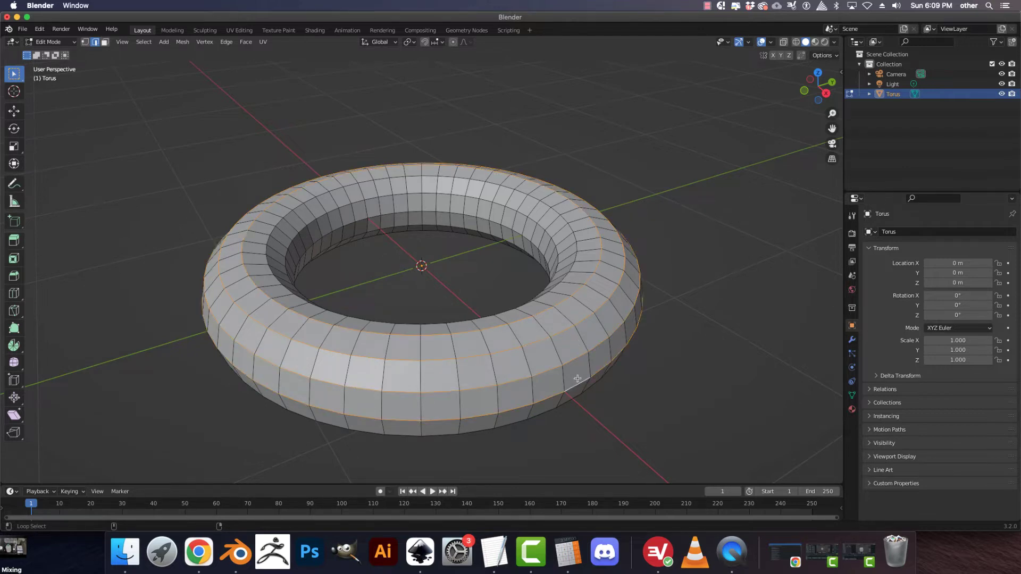
{"action": "left_click", "coordinate": [577, 378], "text": "ctrl+alt"}
Step: Redo the selection: the lower outer edge loop plus the loops above it
{"action": "left_click", "coordinate": [629, 384]}
{"action": "left_click", "coordinate": [594, 345], "text": "alt"}
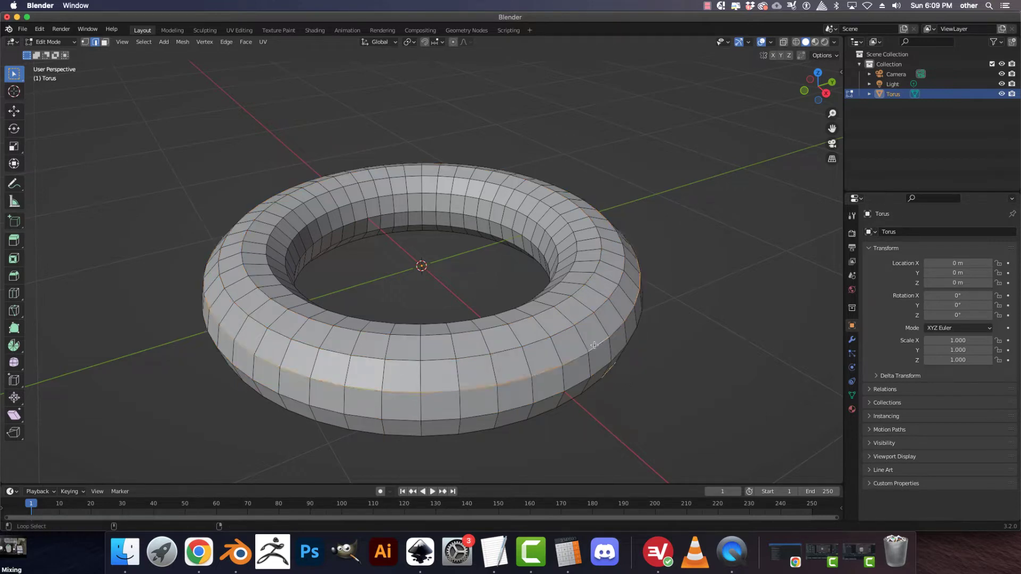
{"action": "left_click", "coordinate": [612, 356]}
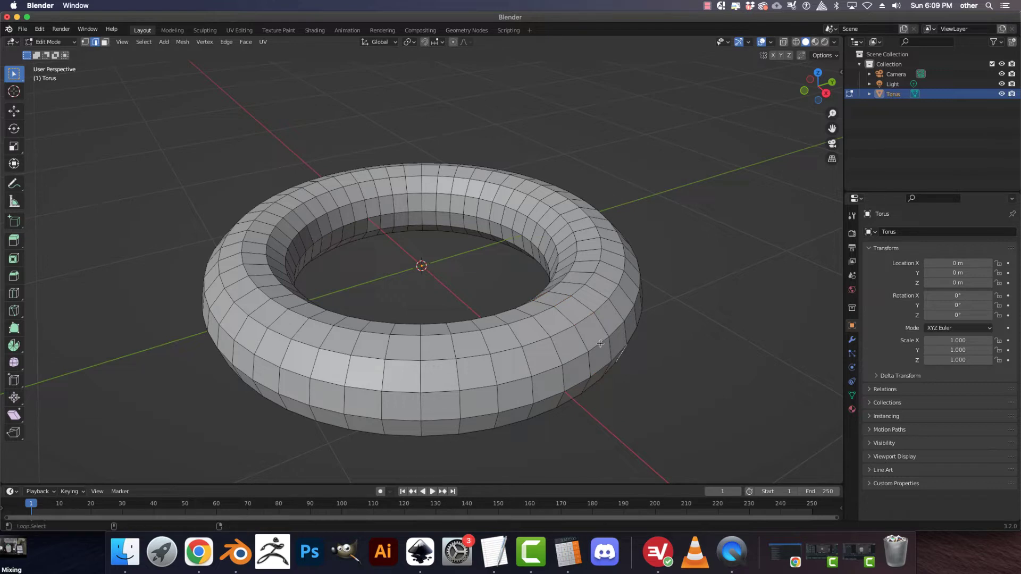
{"action": "left_click", "coordinate": [598, 344], "text": "alt"}
{"action": "left_click", "coordinate": [668, 376]}
{"action": "left_click", "coordinate": [599, 368], "text": "alt"}
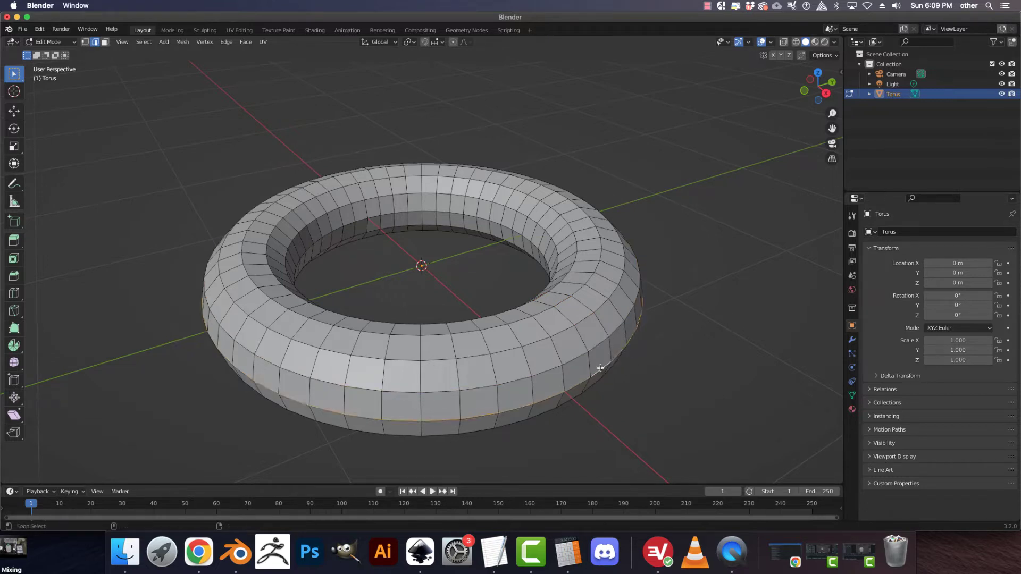
{"action": "left_click", "coordinate": [589, 343], "text": "alt+shift"}
{"action": "left_click", "coordinate": [577, 313], "text": "alt+shift"}
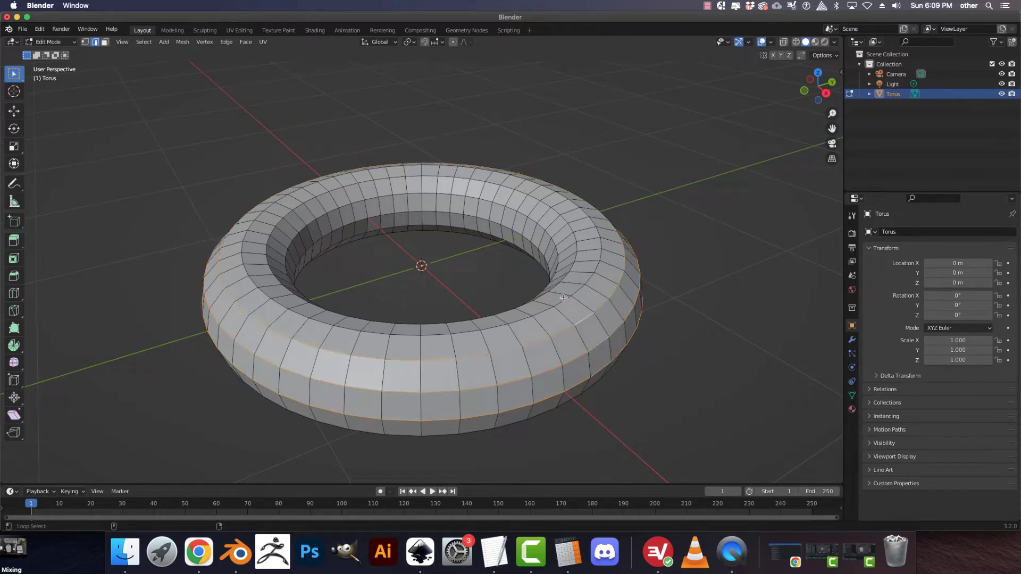
{"action": "left_click", "coordinate": [567, 302], "text": "alt+shift"}
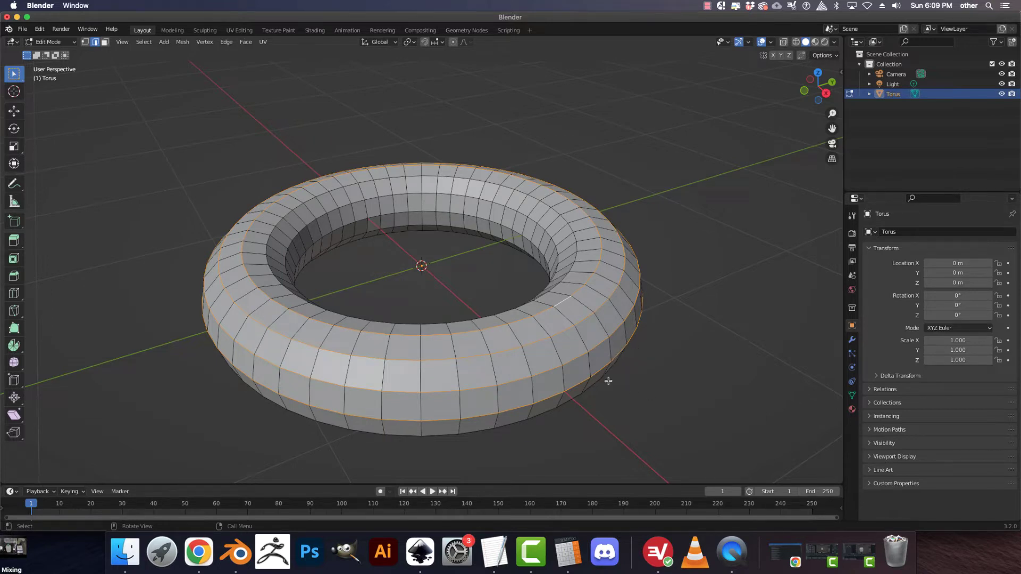
Step: Scale the selected outer loops along Z to about 0.59 to flatten the outer wall
{"action": "middle_click_drag", "start_coordinate": [615, 406], "coordinate": [615, 406]}
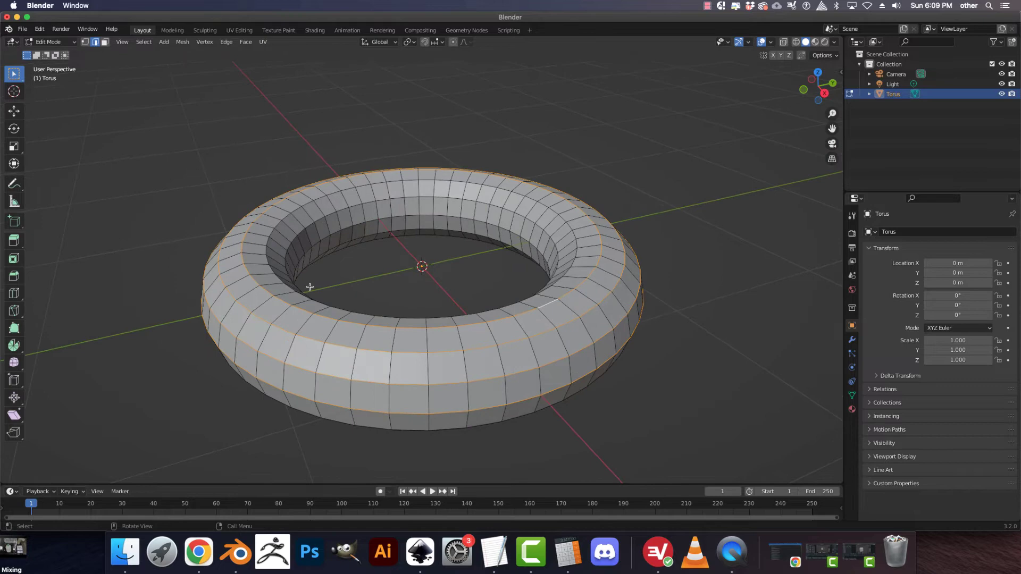
{"action": "left_click", "coordinate": [14, 146]}
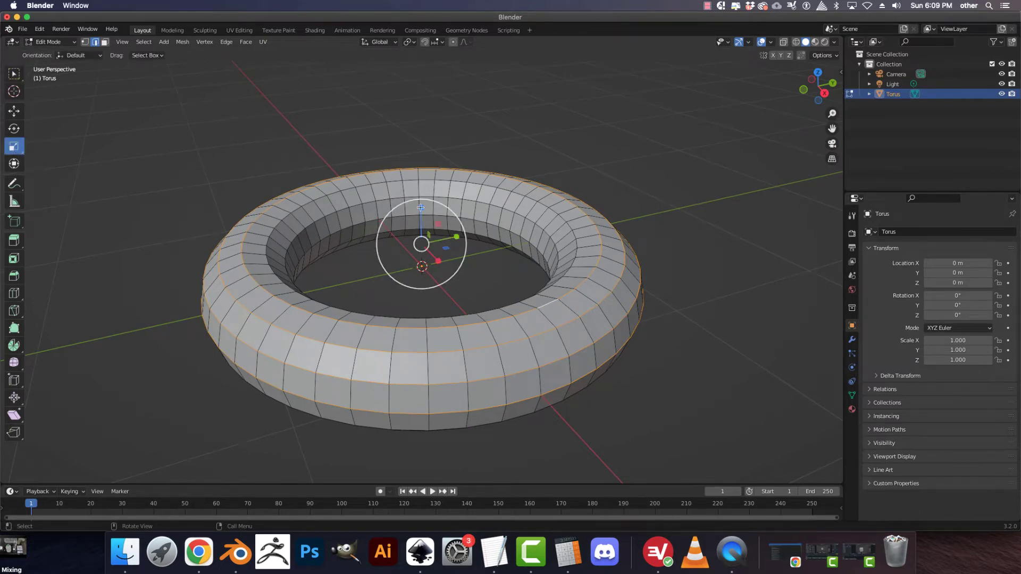
{"action": "left_click_drag", "start_coordinate": [420, 209], "coordinate": [420, 246]}
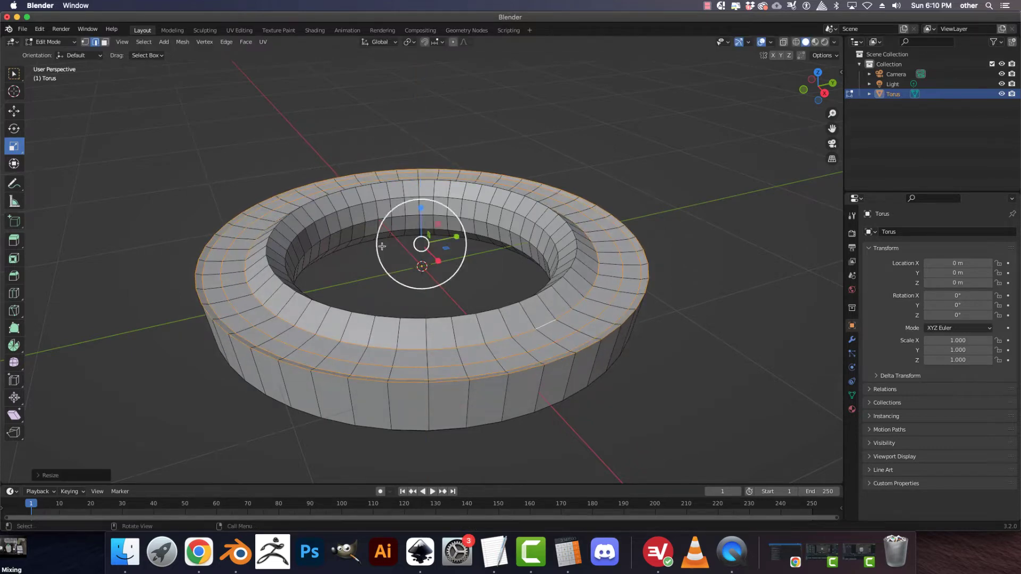
{"action": "left_click", "coordinate": [499, 425]}
{"action": "middle_click_drag", "start_coordinate": [229, 228], "coordinate": [217, 234]}
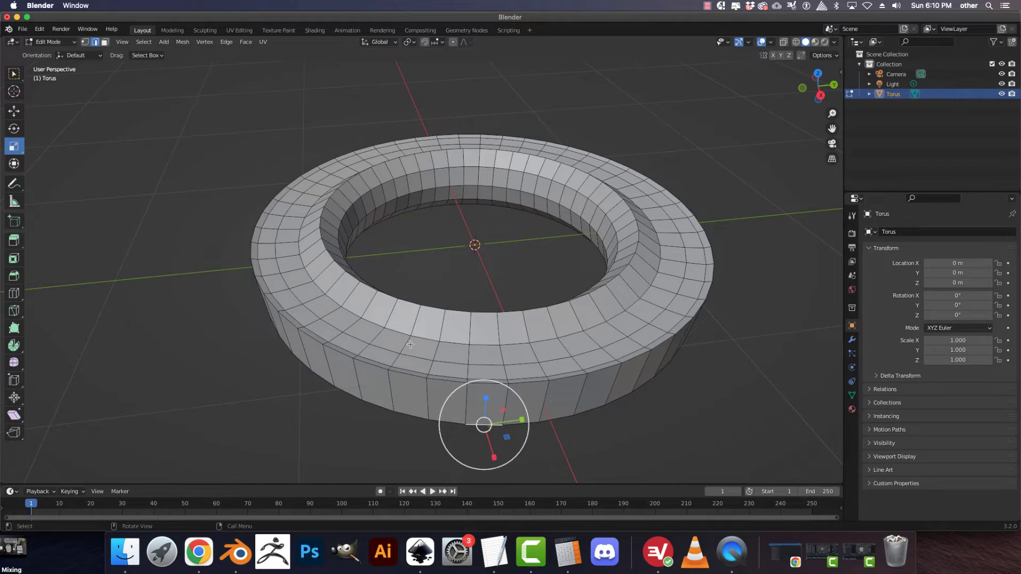
Step: Select a ring of edges around the torus
{"action": "key", "text": "ctrl+alt"}
{"action": "left_click", "coordinate": [435, 349], "text": "ctrl+alt"}
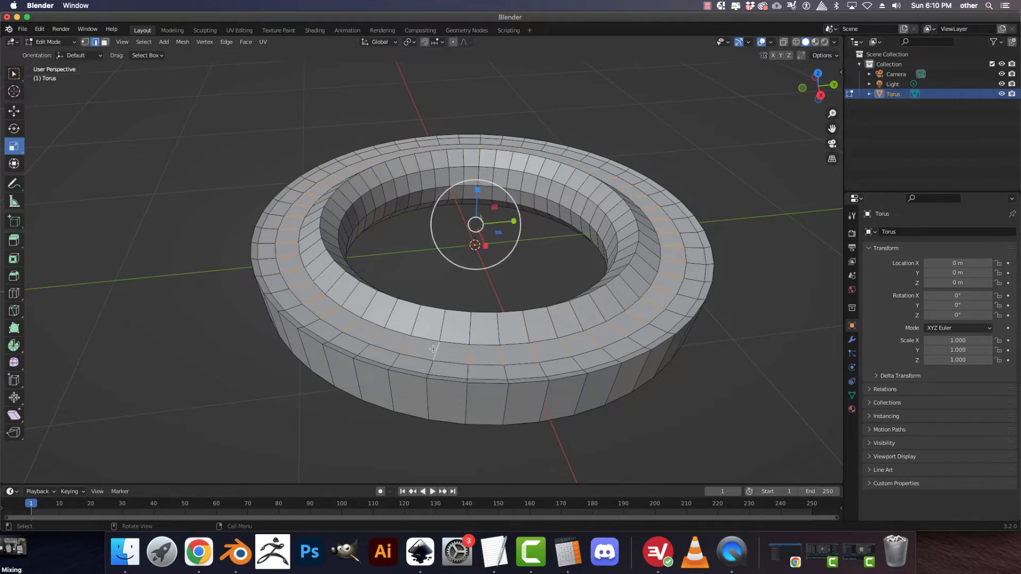
{"action": "scroll", "coordinate": [433, 349], "scroll_direction": "up", "scroll_amount": 2}
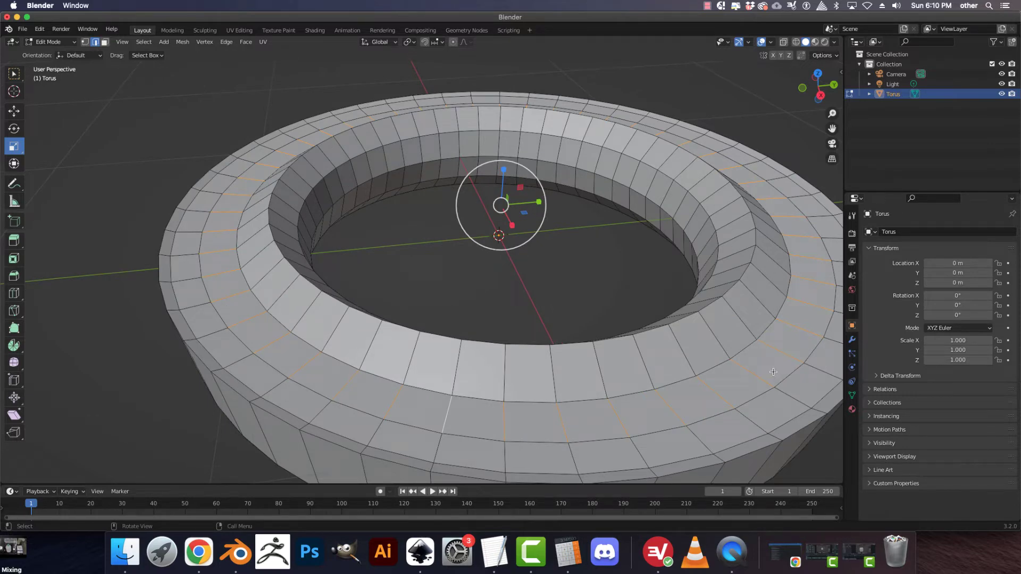
Step: In Face select mode, select the whole face loop around the top ring
{"action": "left_click", "coordinate": [105, 42]}
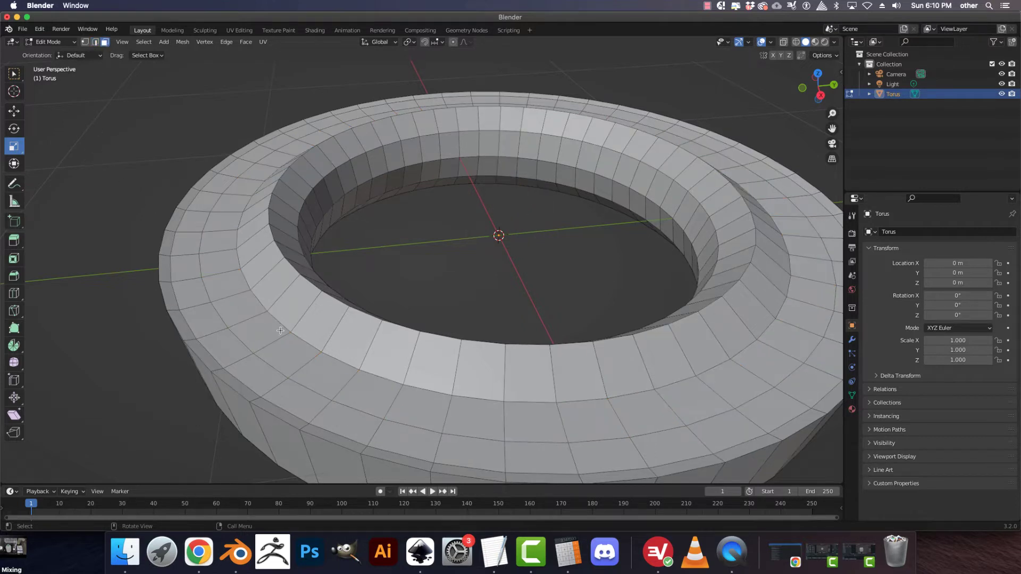
{"action": "left_click", "coordinate": [285, 353], "text": "alt"}
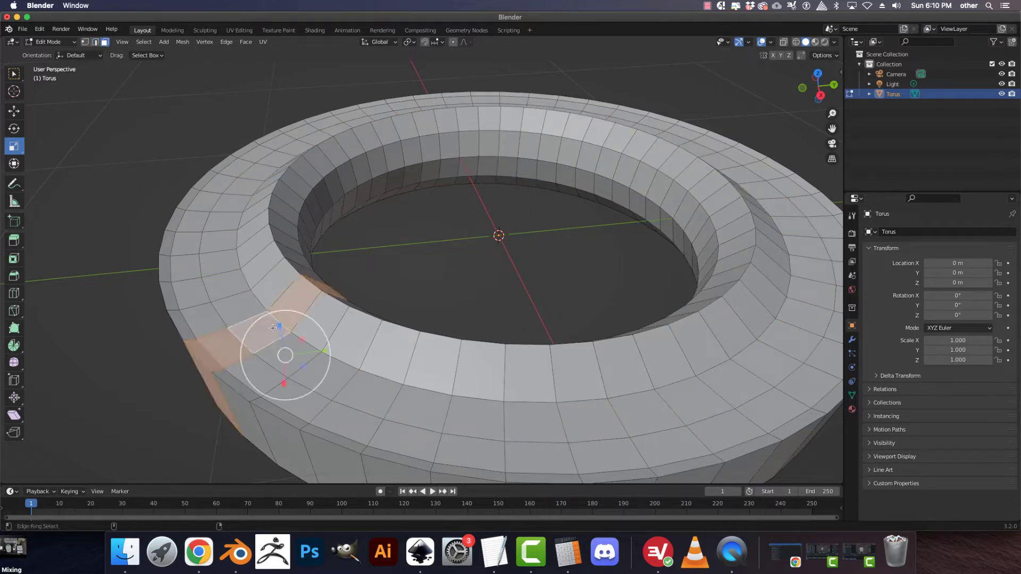
{"action": "left_click", "coordinate": [287, 351]}
{"action": "left_click", "coordinate": [314, 368]}
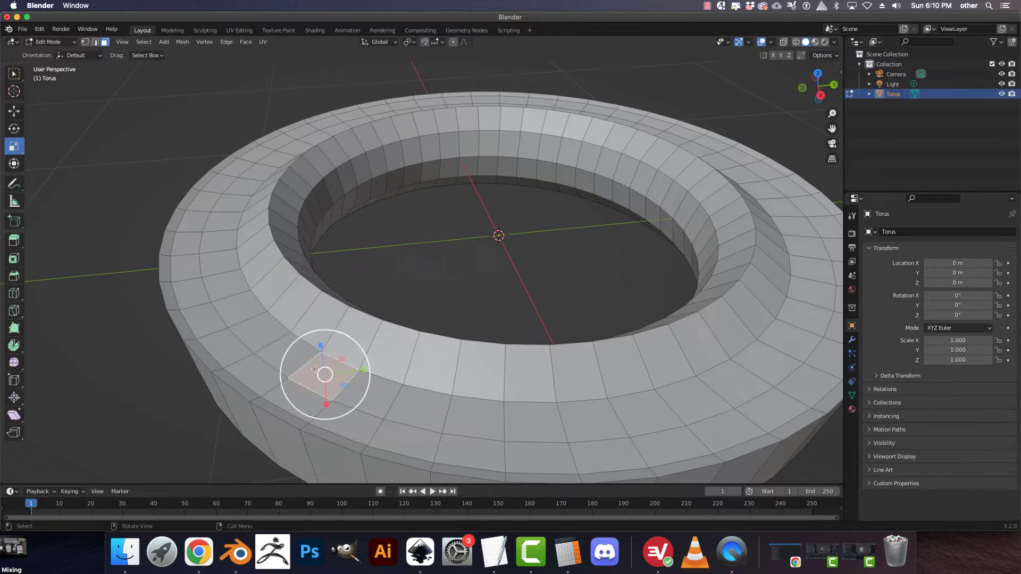
{"action": "left_click", "coordinate": [348, 384], "text": "alt"}
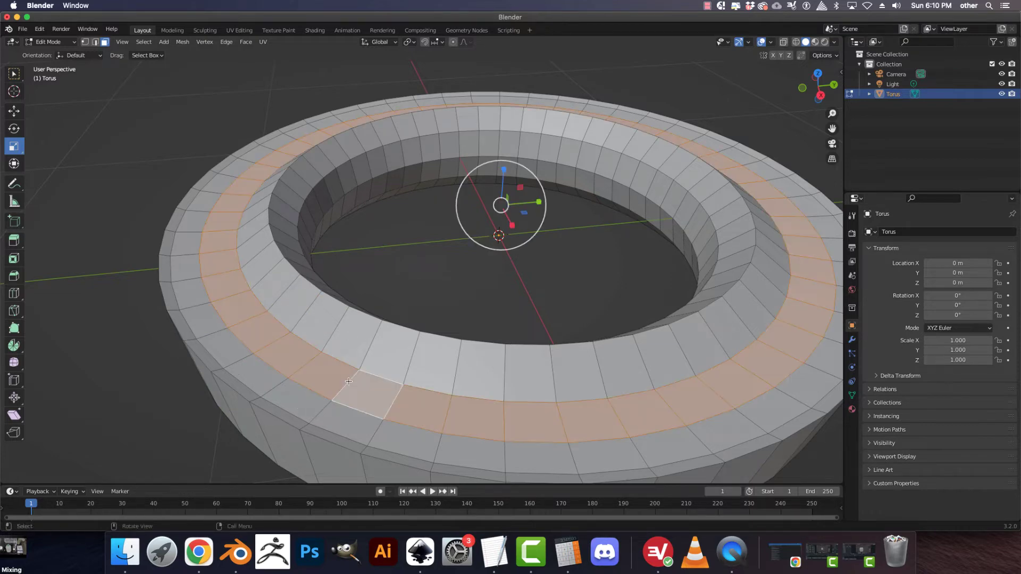
{"action": "scroll", "coordinate": [348, 381], "scroll_direction": "down", "scroll_amount": 8}
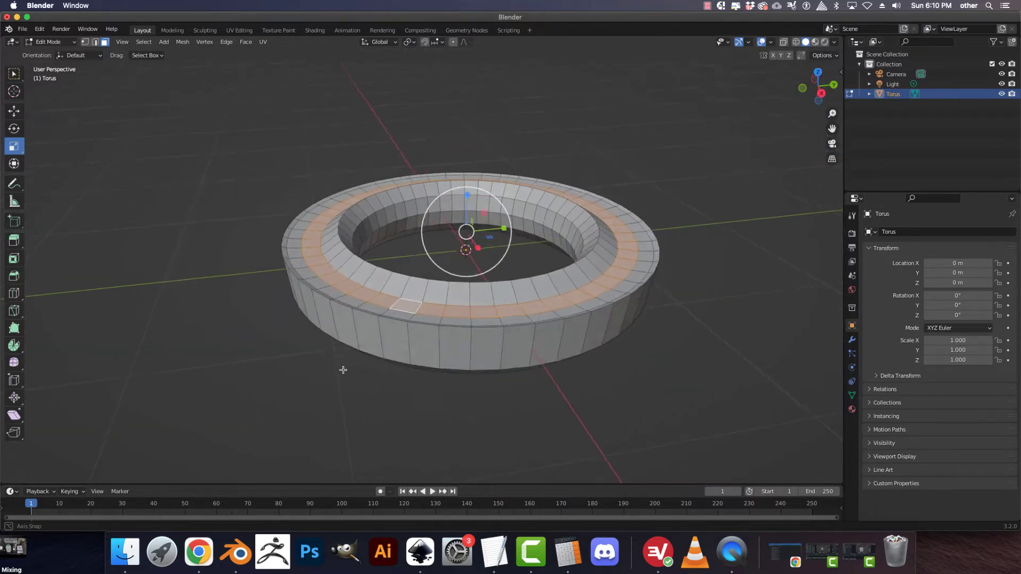
{"action": "scroll", "coordinate": [343, 370], "scroll_direction": "down", "scroll_amount": 2}
Step: Extrude the top face loop upward into an upright wall
{"action": "left_click", "coordinate": [14, 240]}
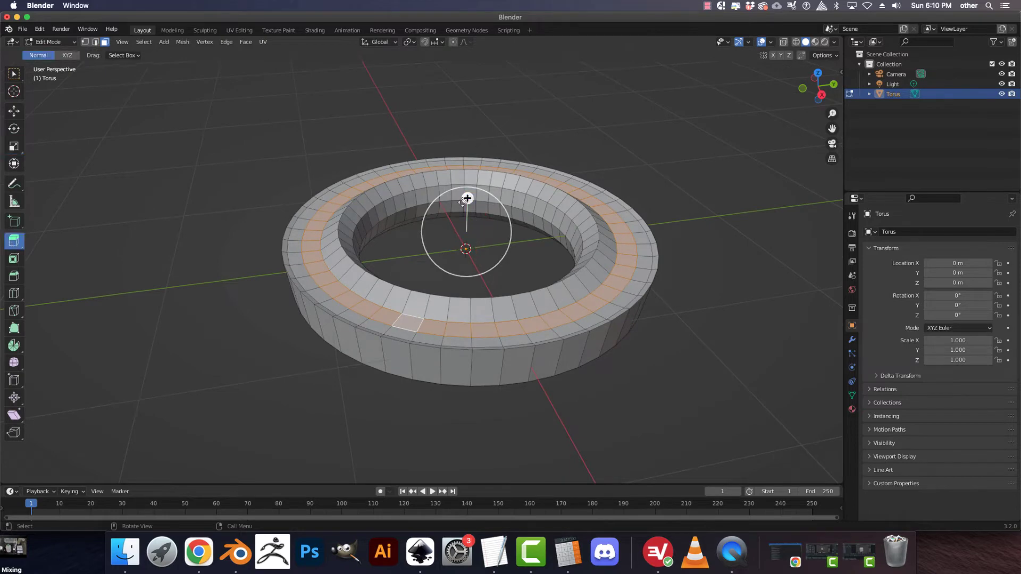
{"action": "left_click_drag", "start_coordinate": [467, 197], "coordinate": [466, 159]}
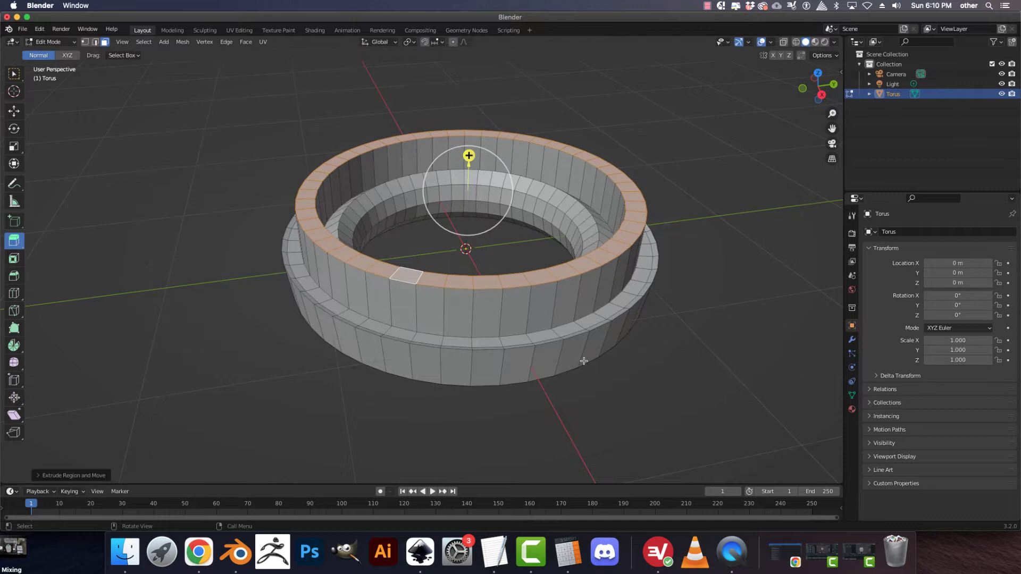
{"action": "left_click", "coordinate": [585, 360]}
{"action": "middle_click_drag", "start_coordinate": [506, 410], "coordinate": [534, 425]}
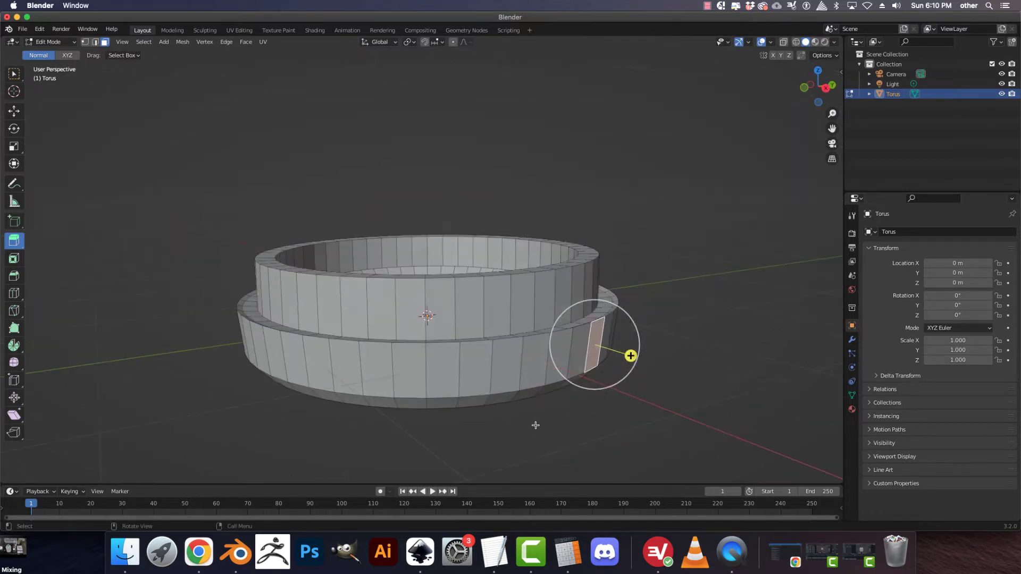
Step: Select the outer face ring, extrude it in place, and scale it to about 1.28
{"action": "left_click", "coordinate": [518, 360], "text": "alt"}
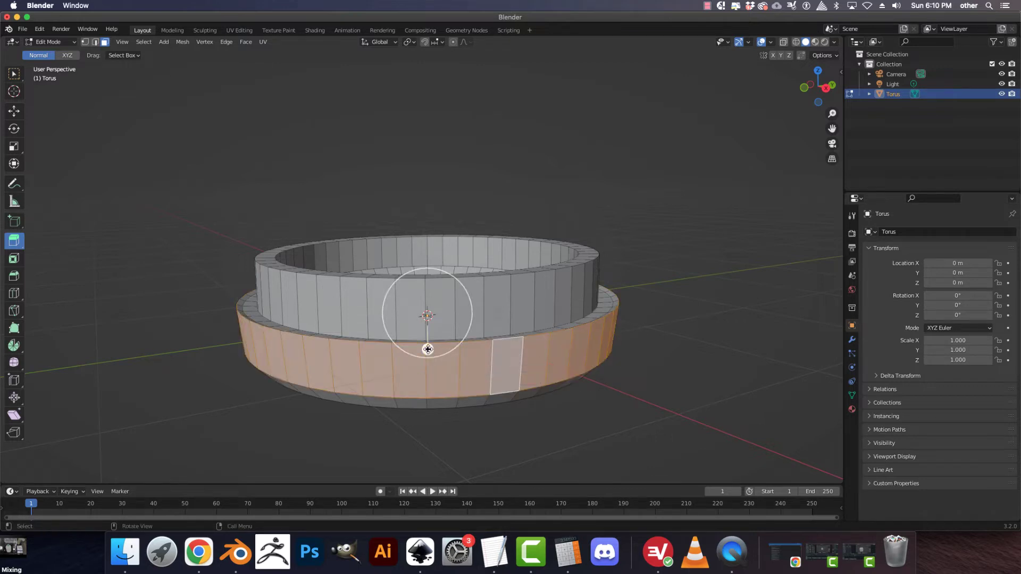
{"action": "left_click_drag", "start_coordinate": [427, 349], "coordinate": [428, 349]}
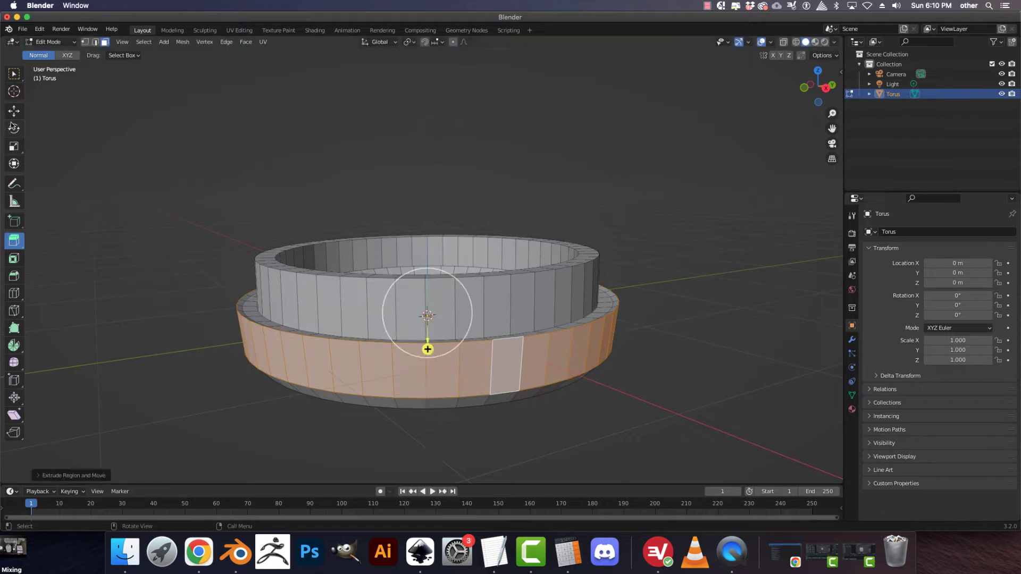
{"action": "left_click", "coordinate": [13, 146]}
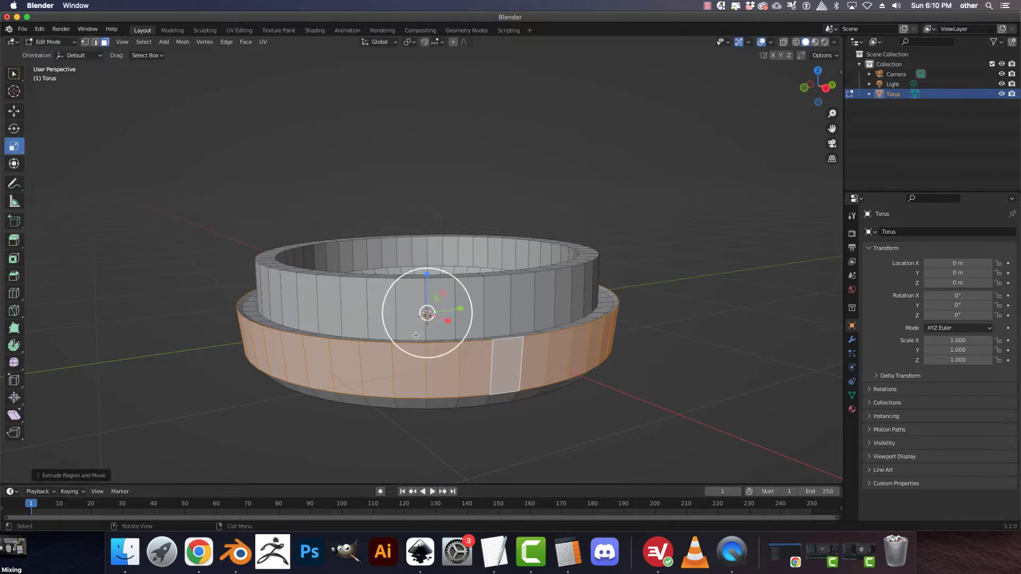
{"action": "left_click_drag", "start_coordinate": [405, 348], "coordinate": [392, 361]}
{"action": "left_click", "coordinate": [139, 228]}
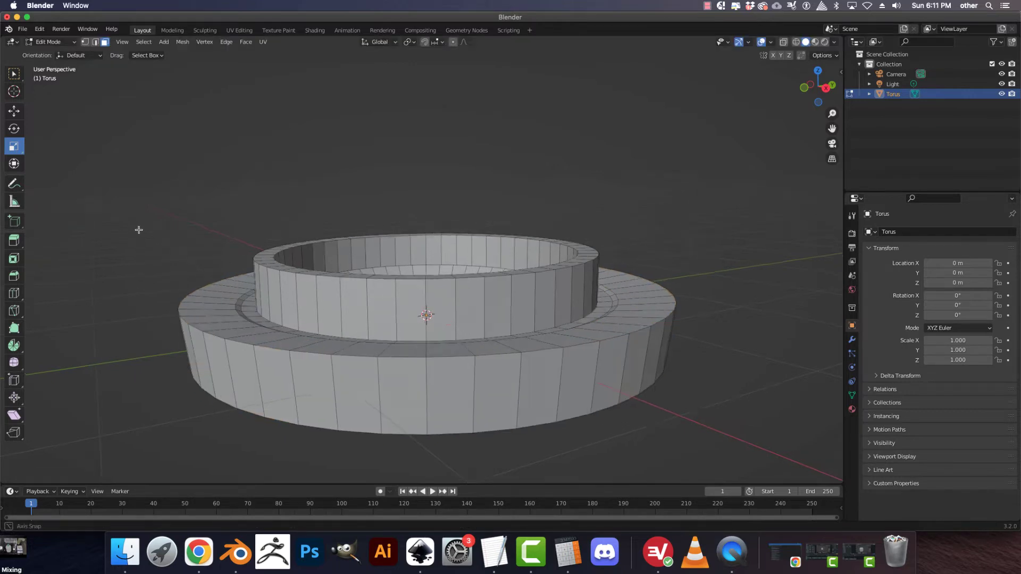
{"action": "middle_click_drag", "start_coordinate": [139, 228], "coordinate": [142, 253]}
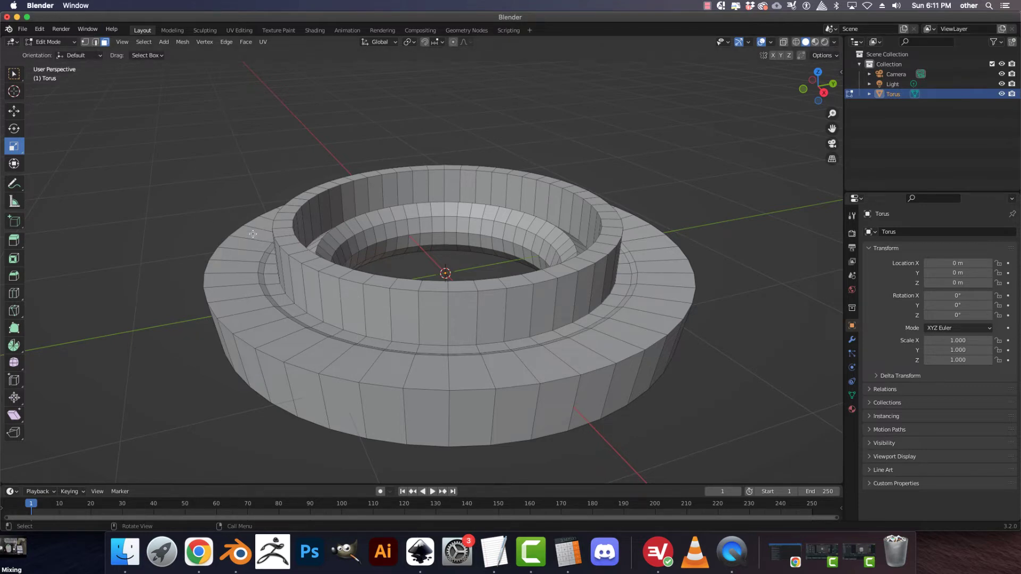
Step: Select the inner rim and outer top face rings and extrude both upward about 0.59 m
{"action": "left_click", "coordinate": [418, 286], "text": "ctrl+alt"}
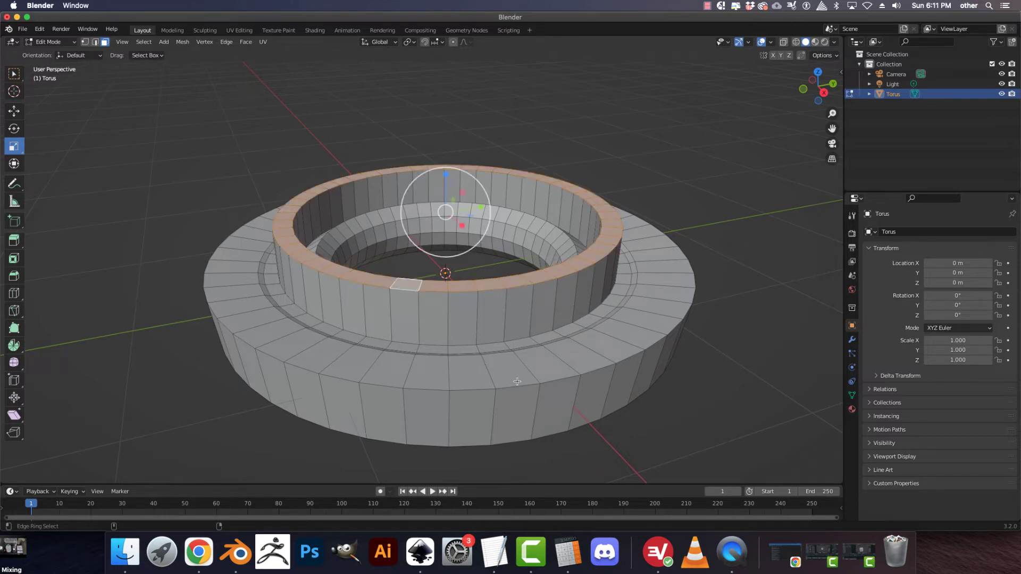
{"action": "left_click", "coordinate": [527, 368], "text": "ctrl+alt+shift"}
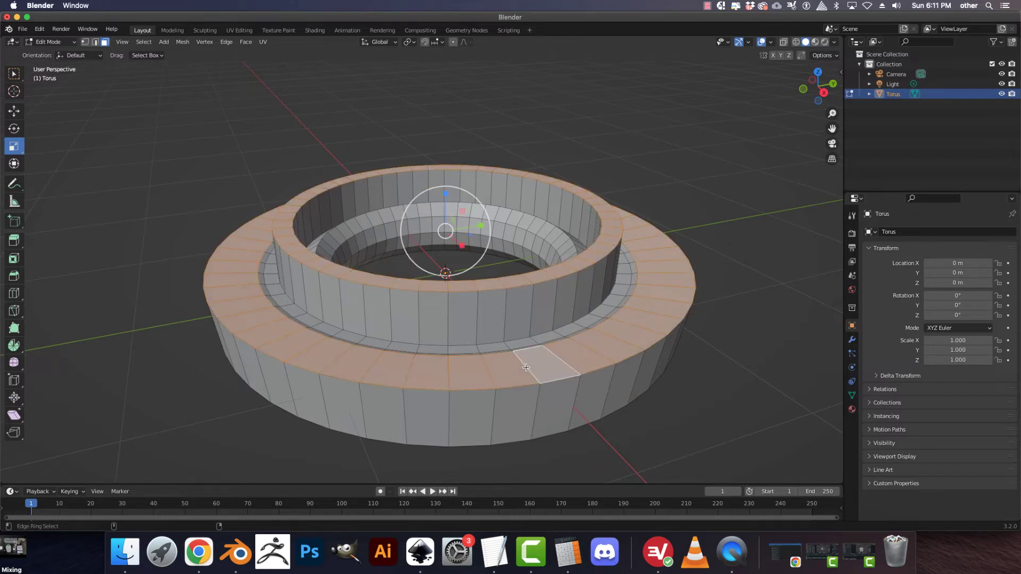
{"action": "left_click", "coordinate": [15, 242]}
{"action": "left_click_drag", "start_coordinate": [447, 194], "coordinate": [437, 120]}
{"action": "left_click", "coordinate": [725, 395]}
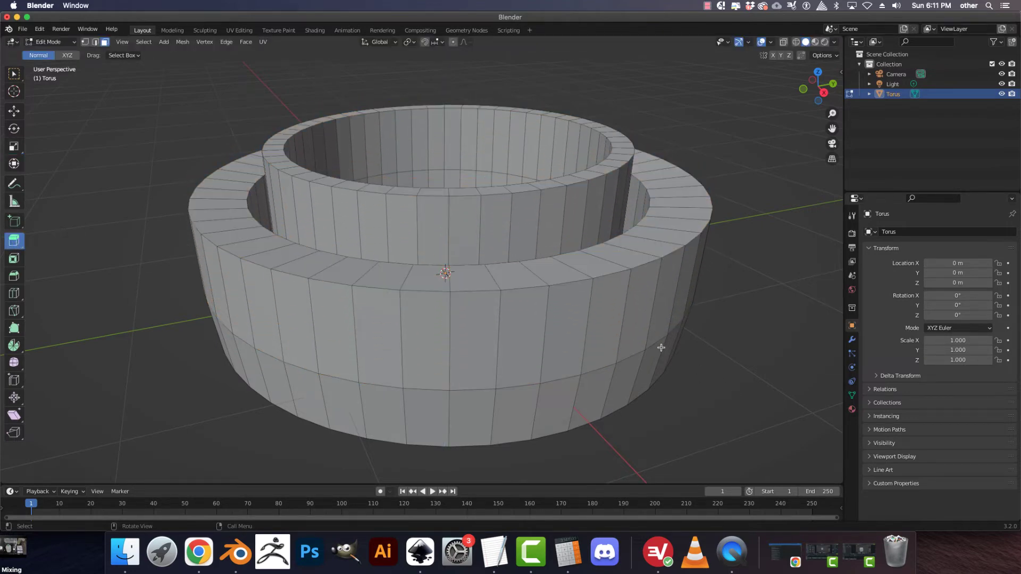
{"action": "middle_click_drag", "start_coordinate": [661, 348], "coordinate": [493, 353]}
{"action": "scroll", "coordinate": [495, 354], "scroll_direction": "up", "scroll_amount": 5}
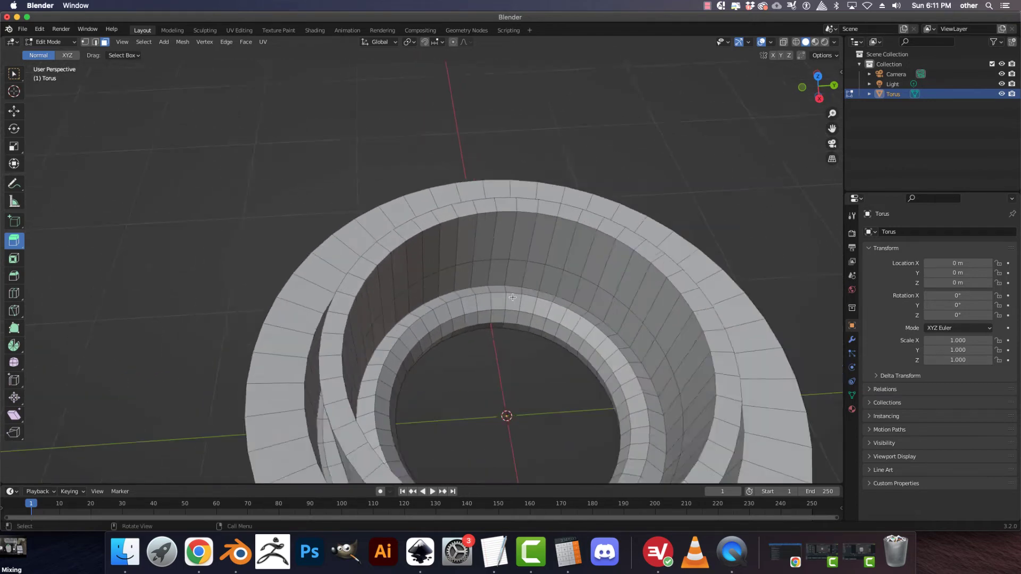
{"action": "scroll", "coordinate": [512, 298], "scroll_direction": "down", "scroll_amount": 2}
{"action": "left_click", "coordinate": [528, 240]}
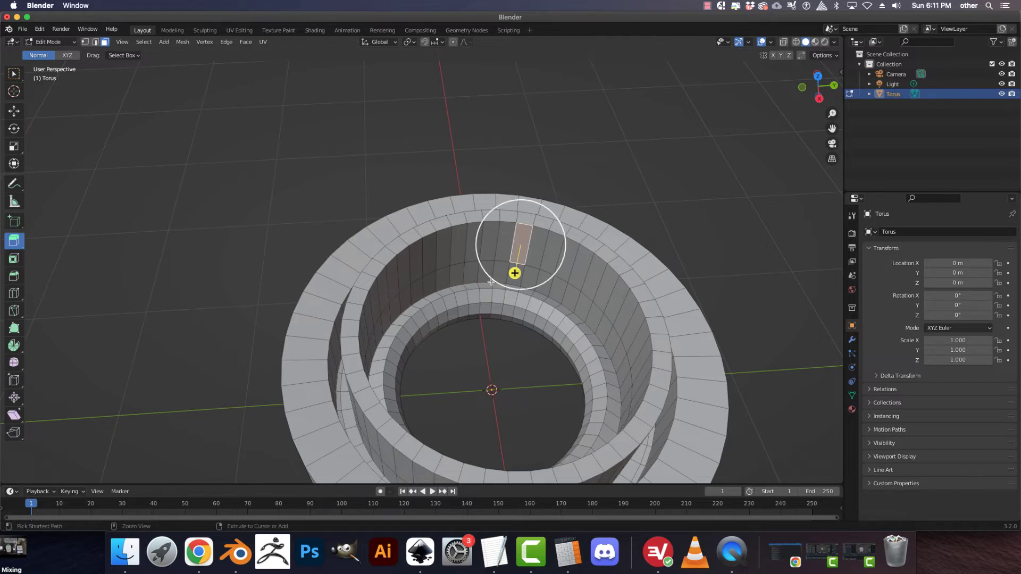
{"action": "left_click", "coordinate": [467, 256], "text": "alt"}
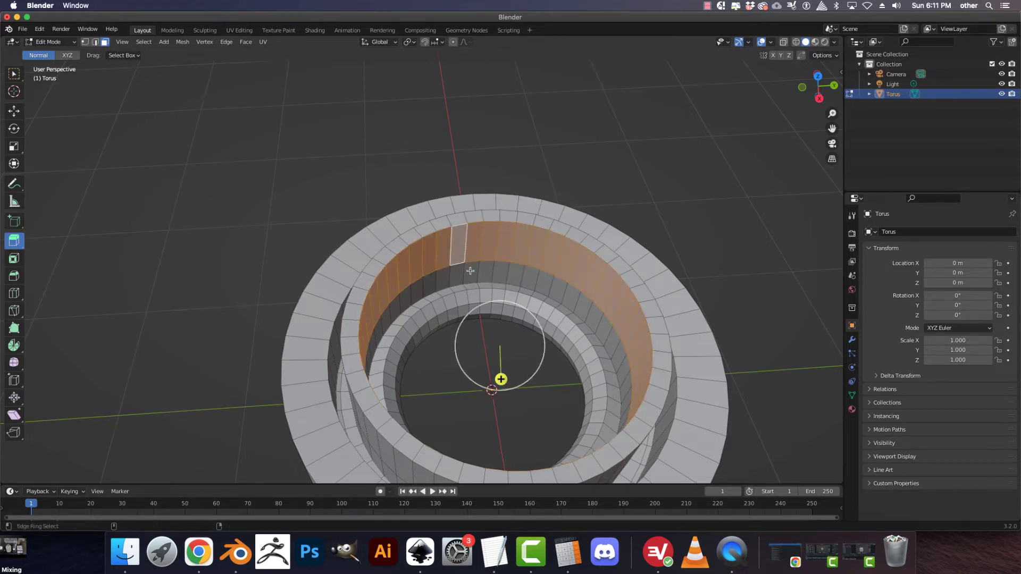
{"action": "left_click", "coordinate": [467, 272], "text": "alt"}
{"action": "left_click", "coordinate": [461, 252], "text": "alt"}
{"action": "left_click", "coordinate": [490, 251], "text": "alt"}
{"action": "left_click", "coordinate": [559, 268], "text": "alt"}
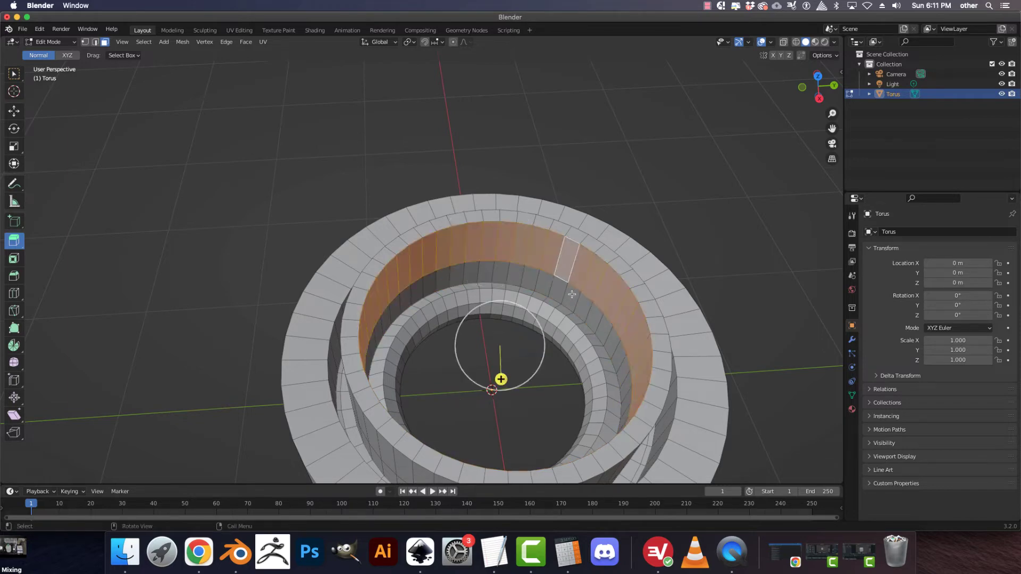
{"action": "scroll", "coordinate": [592, 301], "scroll_direction": "up", "scroll_amount": 3}
{"action": "scroll", "coordinate": [531, 346], "scroll_direction": "down", "scroll_amount": 5}
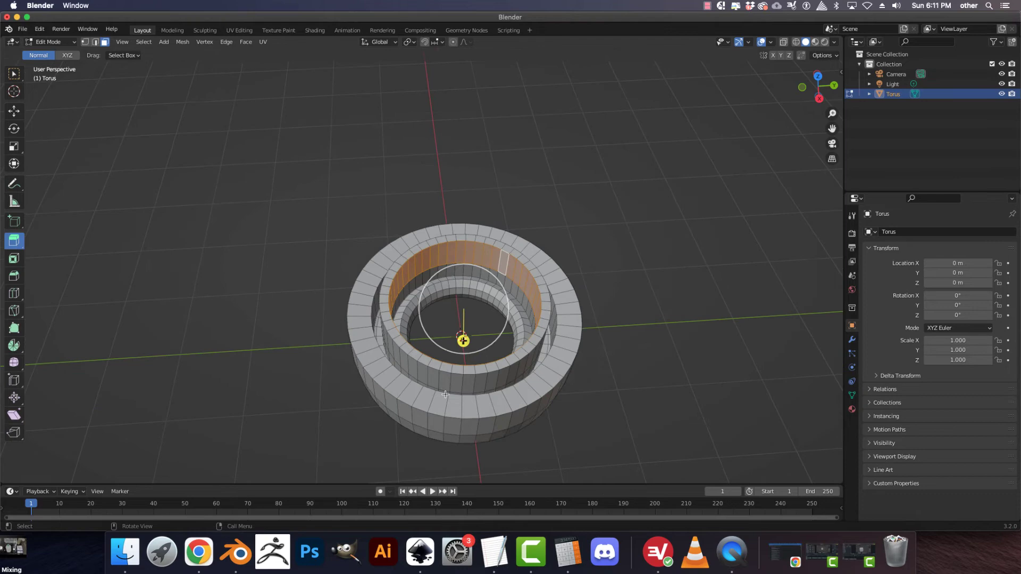
{"action": "left_click", "coordinate": [431, 418]}
{"action": "middle_click_drag", "start_coordinate": [431, 418], "coordinate": [425, 407]}
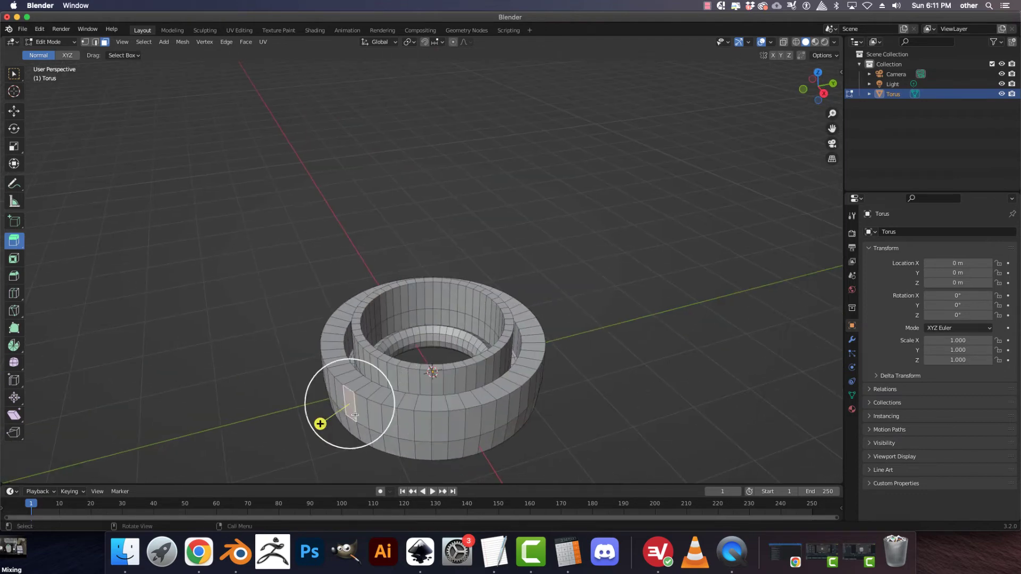
{"action": "middle_click_drag", "start_coordinate": [352, 375], "coordinate": [347, 367]}
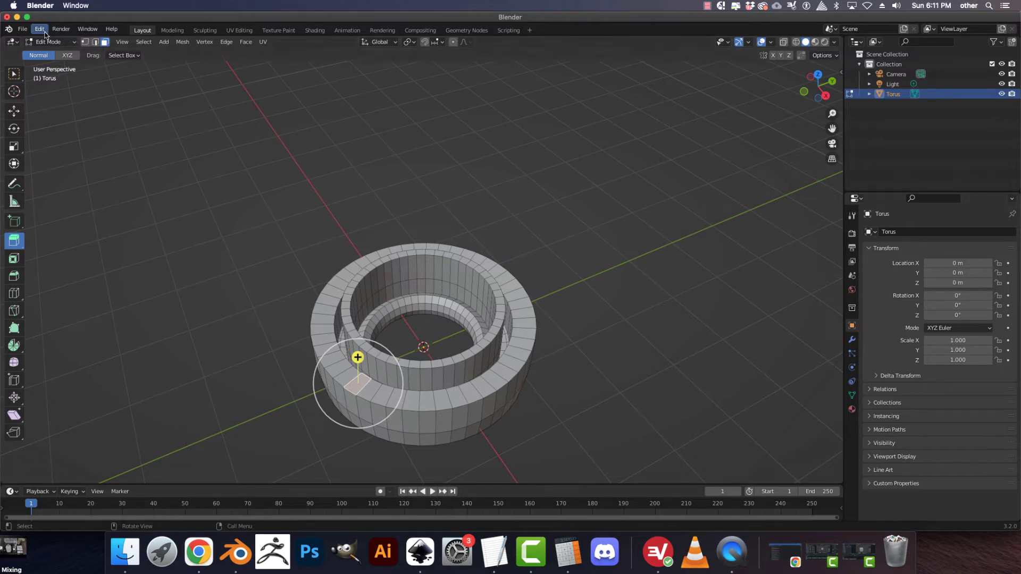
Step: Select the torus's connected flat faces with Select Linked > Linked Flat Faces
{"action": "left_click", "coordinate": [143, 42]}
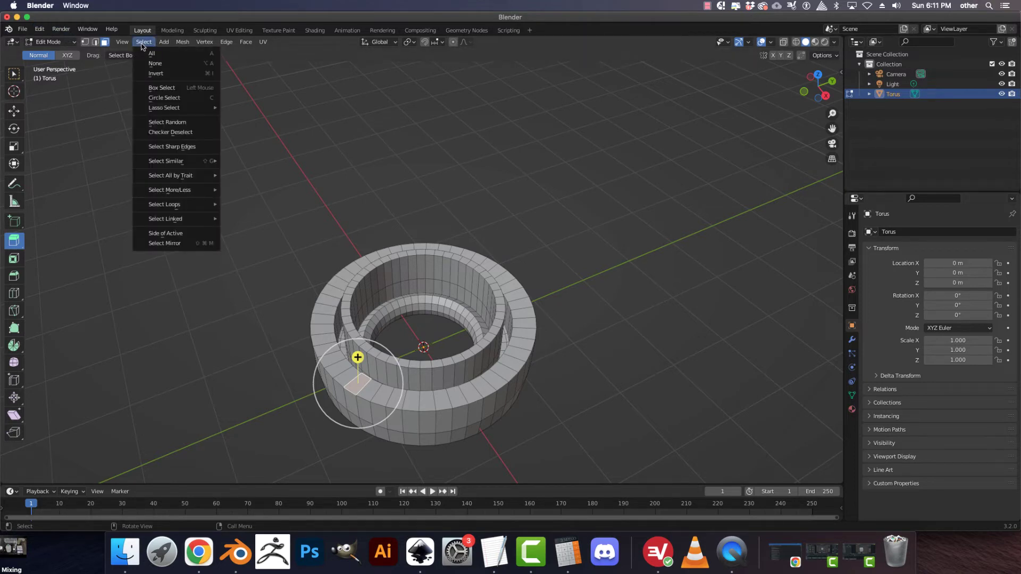
{"action": "mouse_move", "coordinate": [181, 217]}
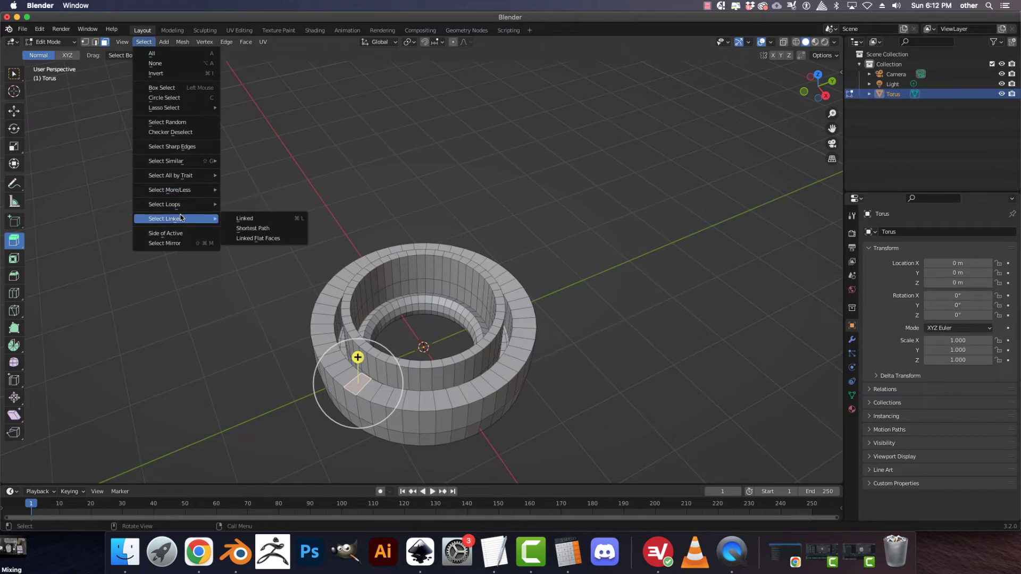
{"action": "left_click", "coordinate": [264, 241]}
{"action": "middle_click_drag", "start_coordinate": [191, 234], "coordinate": [190, 194]}
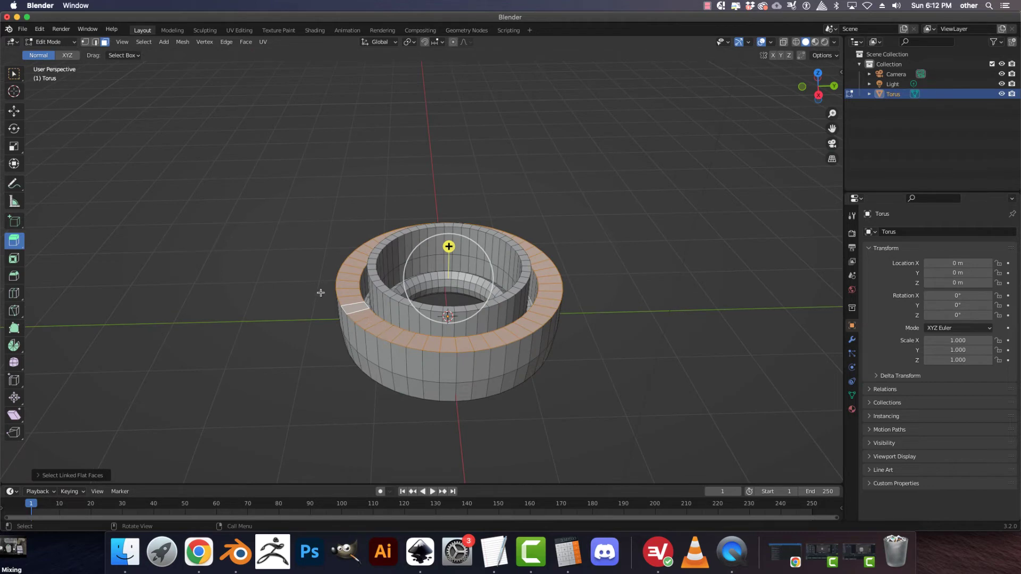
{"action": "scroll", "coordinate": [303, 285], "scroll_direction": "up", "scroll_amount": 3}
Step: Shrink the selection with Select More/Less > Less, then show the Select menu again
{"action": "left_click", "coordinate": [143, 41]}
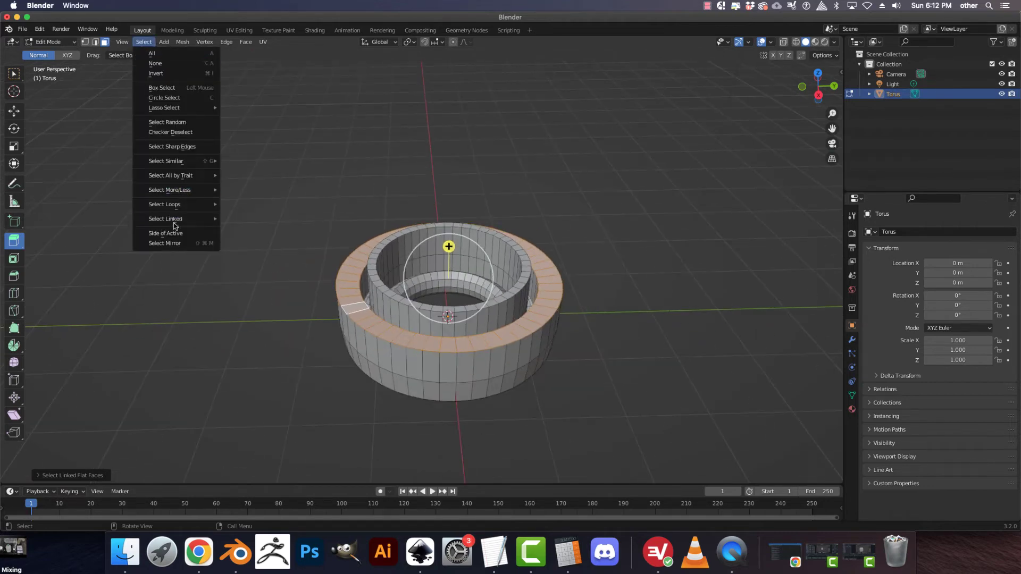
{"action": "mouse_move", "coordinate": [200, 207]}
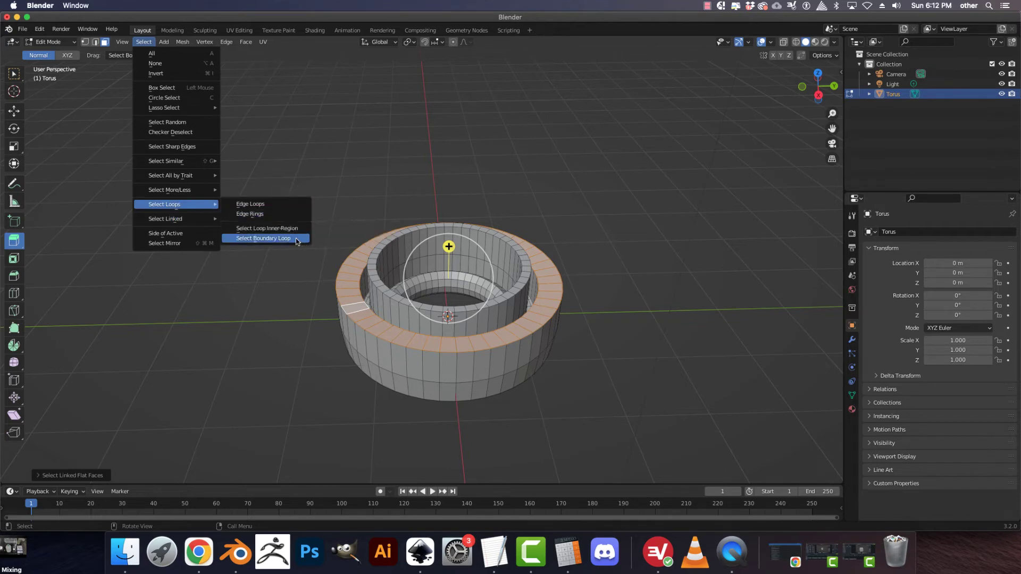
{"action": "mouse_move", "coordinate": [185, 189]}
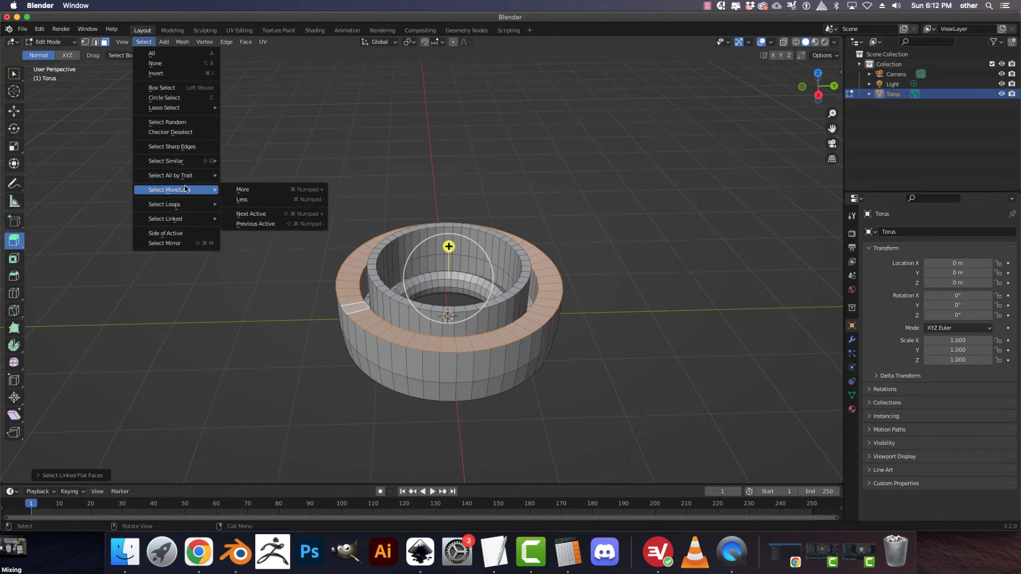
{"action": "left_click", "coordinate": [240, 200]}
{"action": "left_click", "coordinate": [143, 42]}
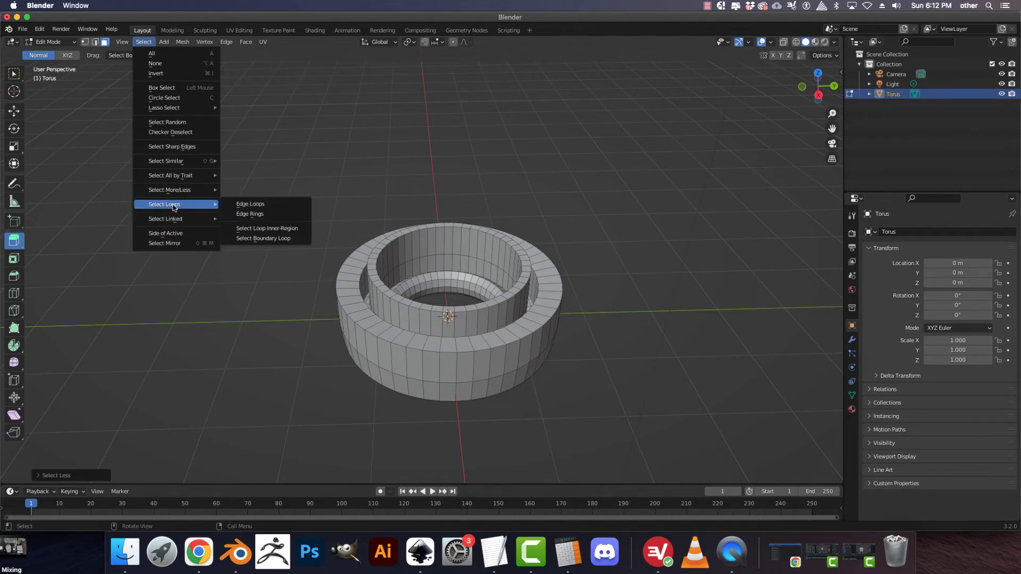
{"action": "mouse_move", "coordinate": [183, 175]}
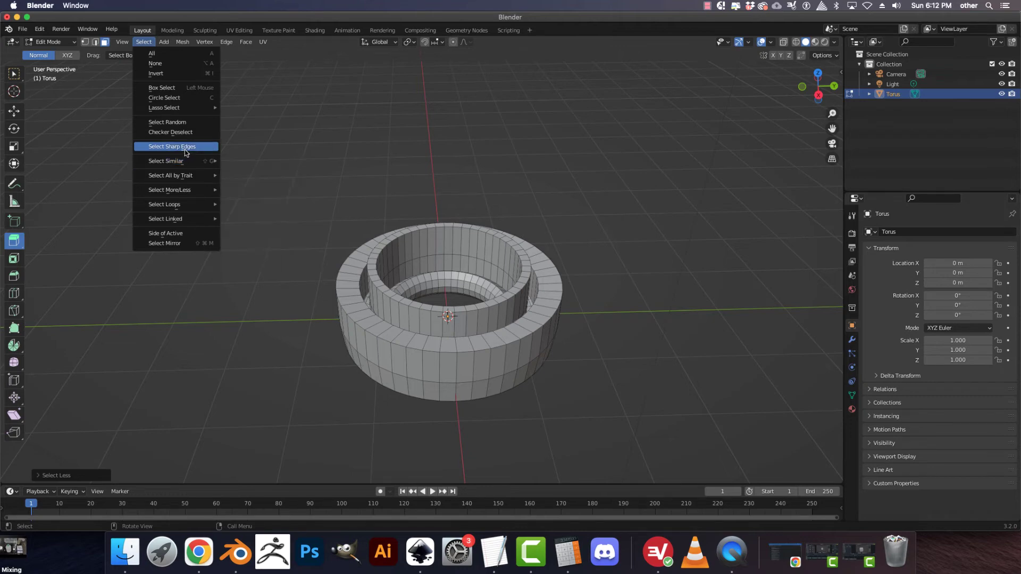
Step: Select a single rim face, orbit to a lower side angle, then deselect it
{"action": "scroll", "coordinate": [288, 319], "scroll_direction": "up", "scroll_amount": 5}
{"action": "left_click", "coordinate": [289, 319]}
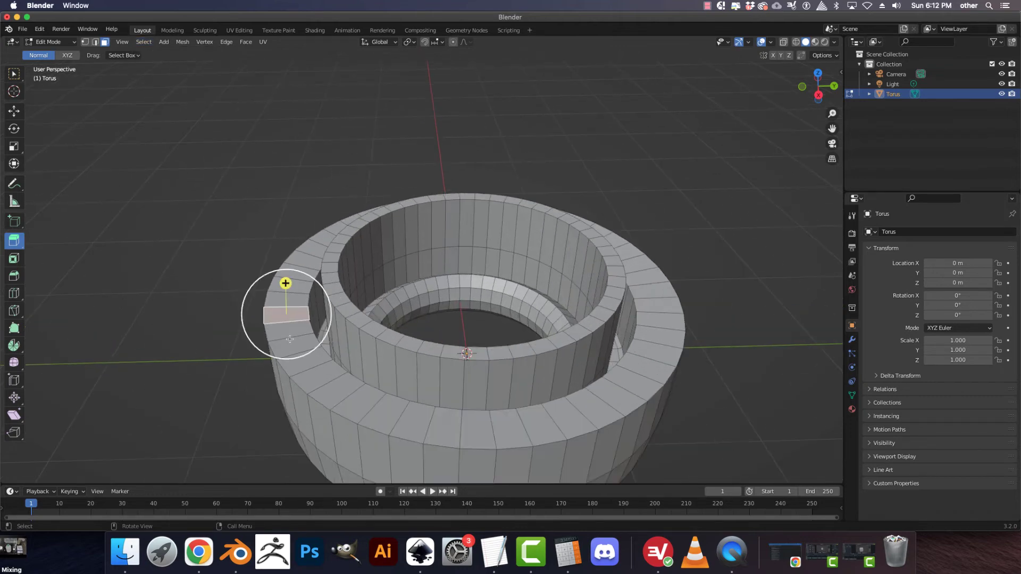
{"action": "scroll", "coordinate": [420, 413], "scroll_direction": "up", "scroll_amount": 2}
{"action": "scroll", "coordinate": [400, 371], "scroll_direction": "down", "scroll_amount": 4}
{"action": "middle_click_drag", "start_coordinate": [400, 371], "coordinate": [448, 381]}
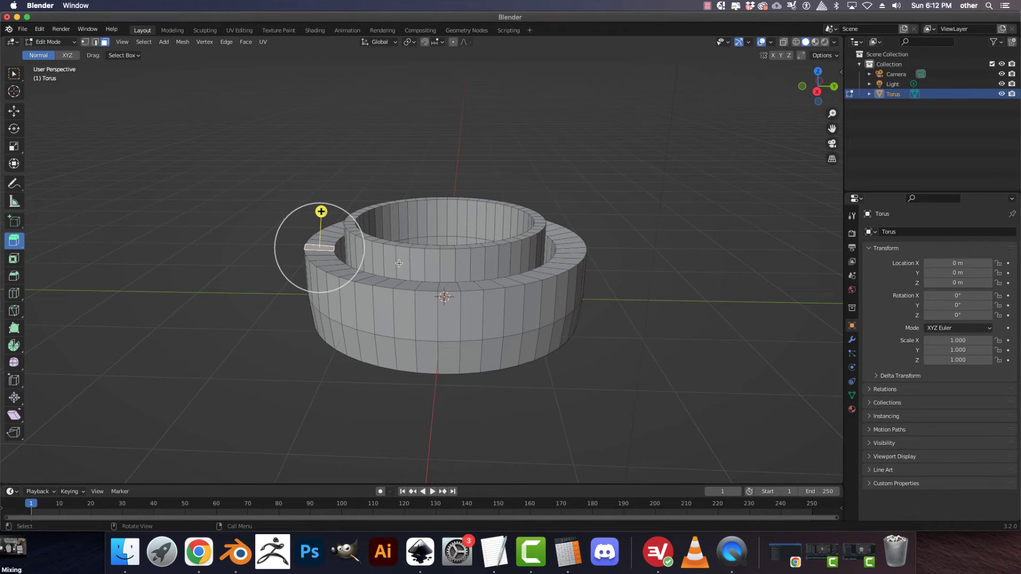
{"action": "left_click", "coordinate": [522, 363]}
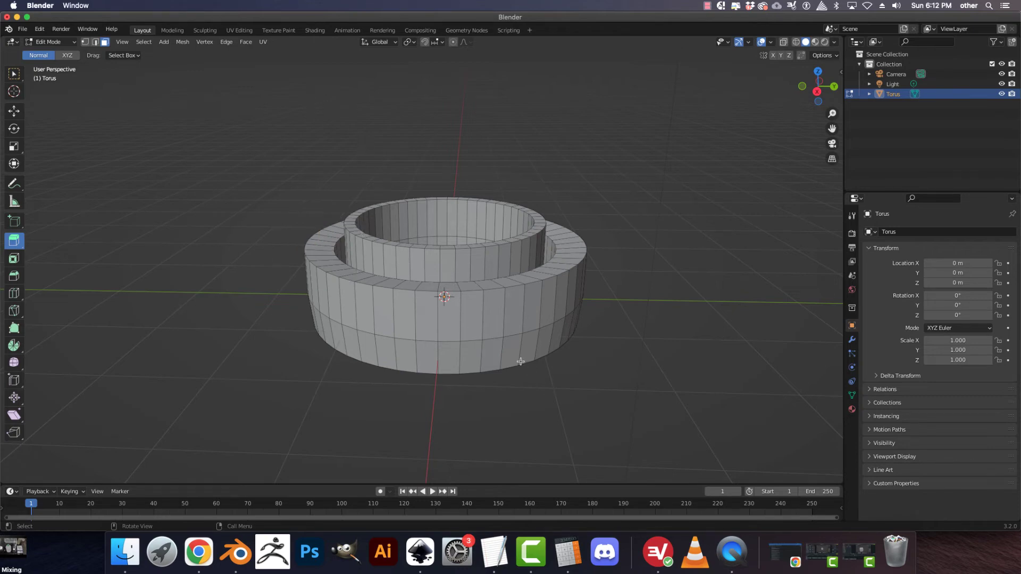
Step: Orbit above the torus and back to a low side view, then show the Add menu
{"action": "middle_click_drag", "start_coordinate": [521, 361], "coordinate": [529, 376]}
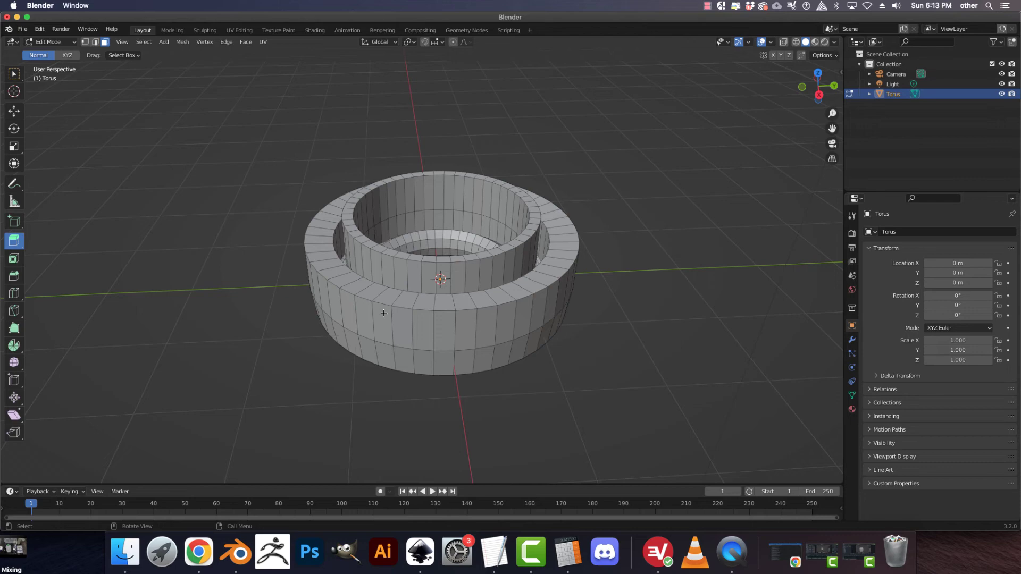
{"action": "middle_click_drag", "start_coordinate": [384, 313], "coordinate": [365, 338]}
{"action": "scroll", "coordinate": [365, 337], "scroll_direction": "up", "scroll_amount": 3}
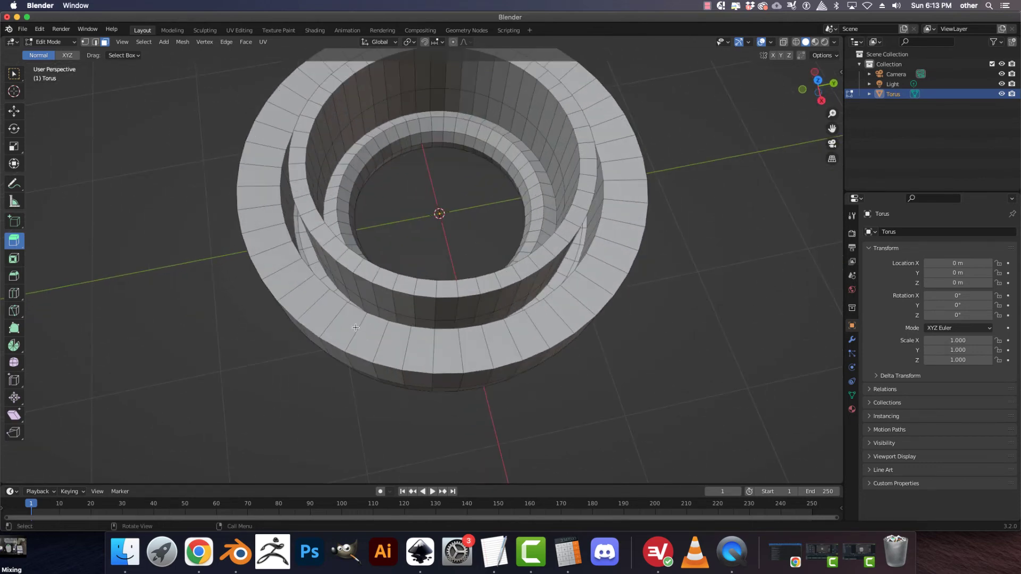
{"action": "middle_click_drag", "start_coordinate": [362, 335], "coordinate": [355, 298]}
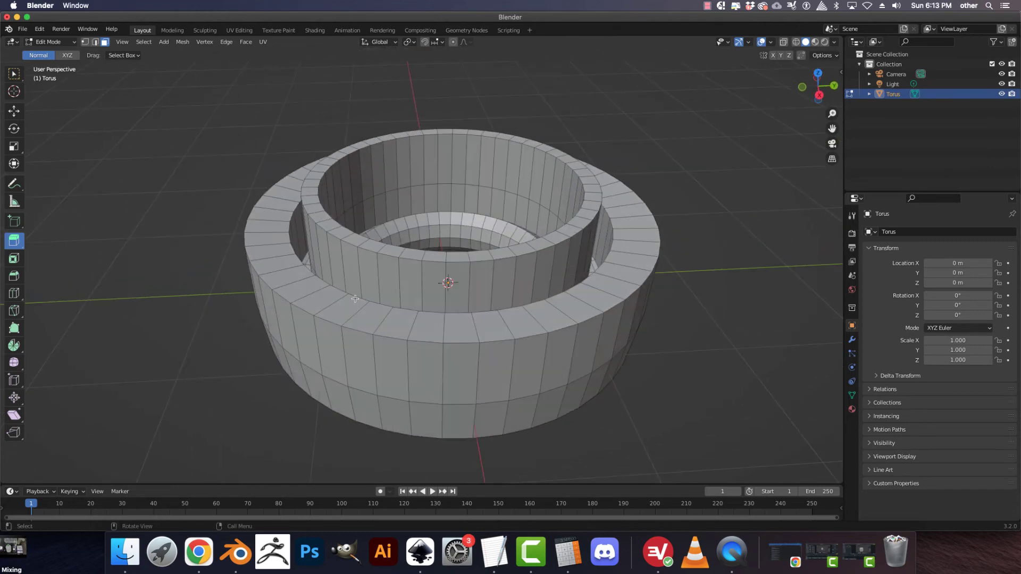
{"action": "left_click", "coordinate": [175, 42]}
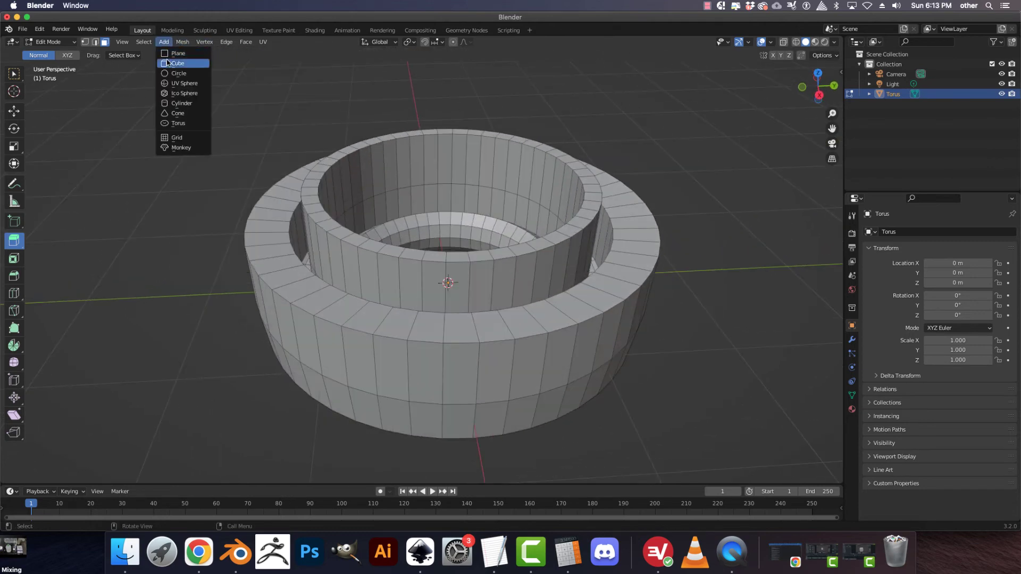
Step: Add a cube and slide it along Y with the Move tool to sit beside the torus
{"action": "left_click", "coordinate": [178, 63]}
{"action": "middle_click_drag", "start_coordinate": [347, 264], "coordinate": [355, 282]}
{"action": "scroll", "coordinate": [362, 290], "scroll_direction": "down", "scroll_amount": 2}
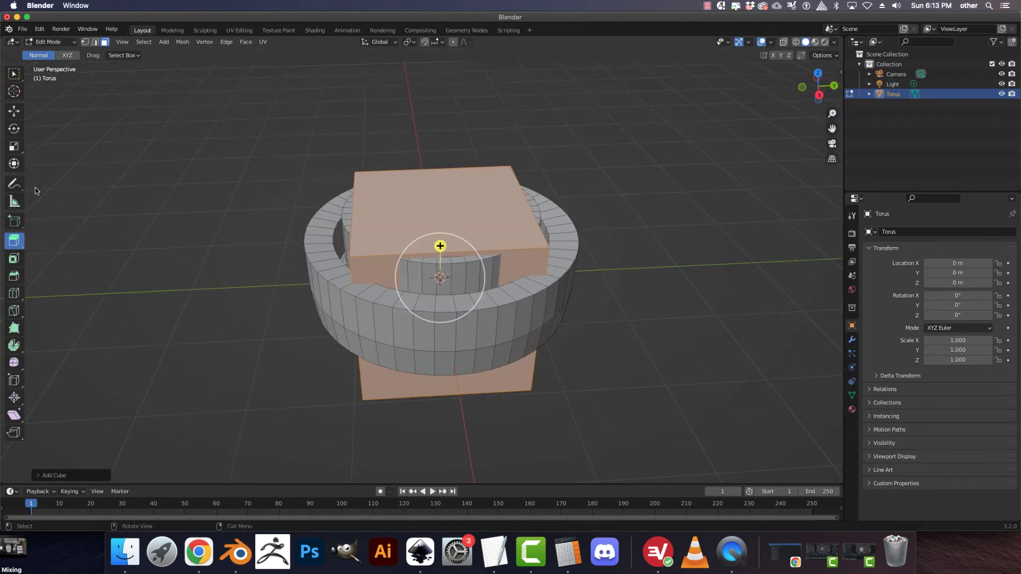
{"action": "left_click", "coordinate": [14, 111]}
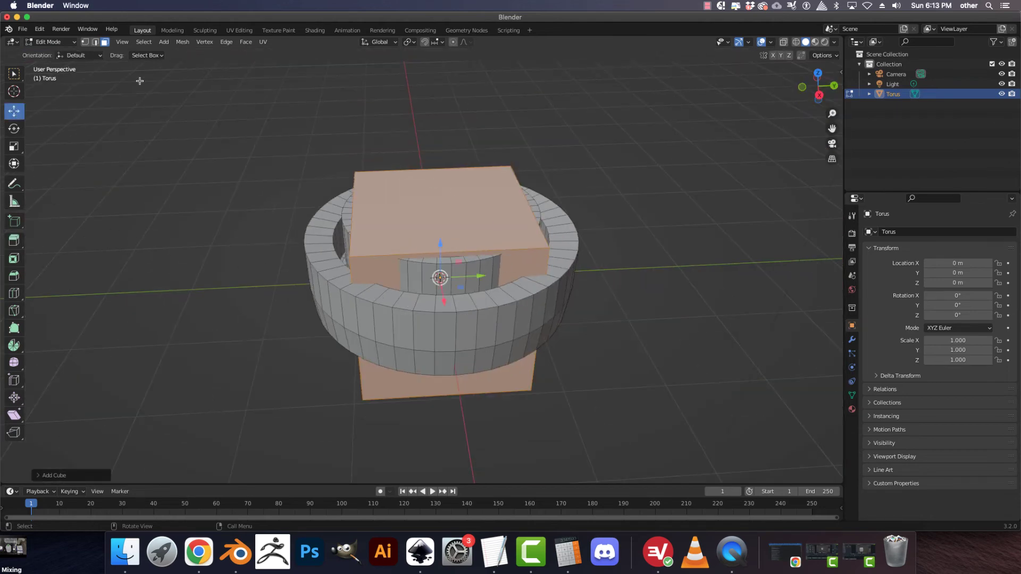
{"action": "left_click", "coordinate": [62, 42]}
{"action": "left_click_drag", "start_coordinate": [483, 275], "coordinate": [740, 274]}
{"action": "key", "text": "KP_Decimal"}
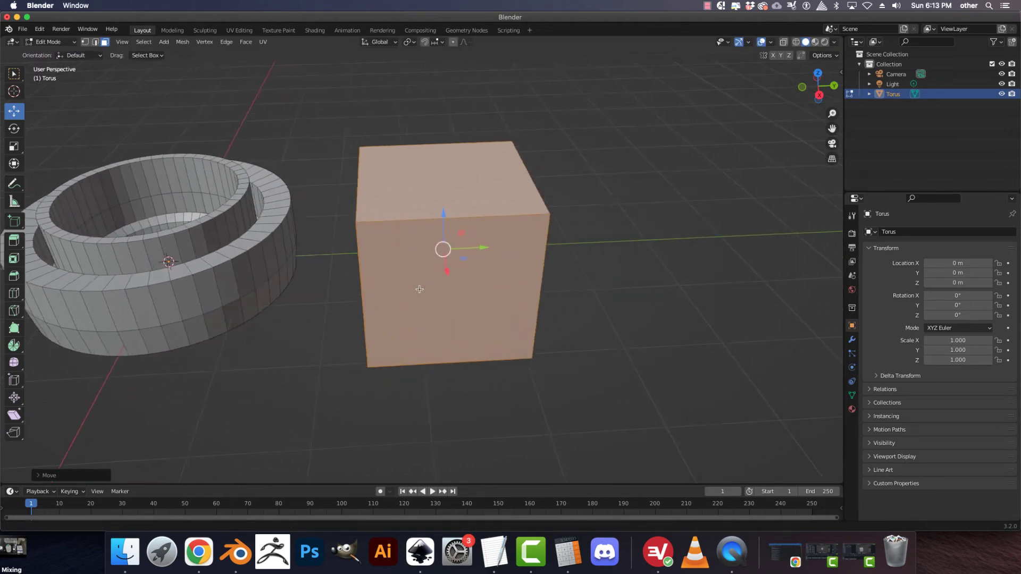
{"action": "scroll", "coordinate": [428, 293], "scroll_direction": "left", "scroll_amount": 3}
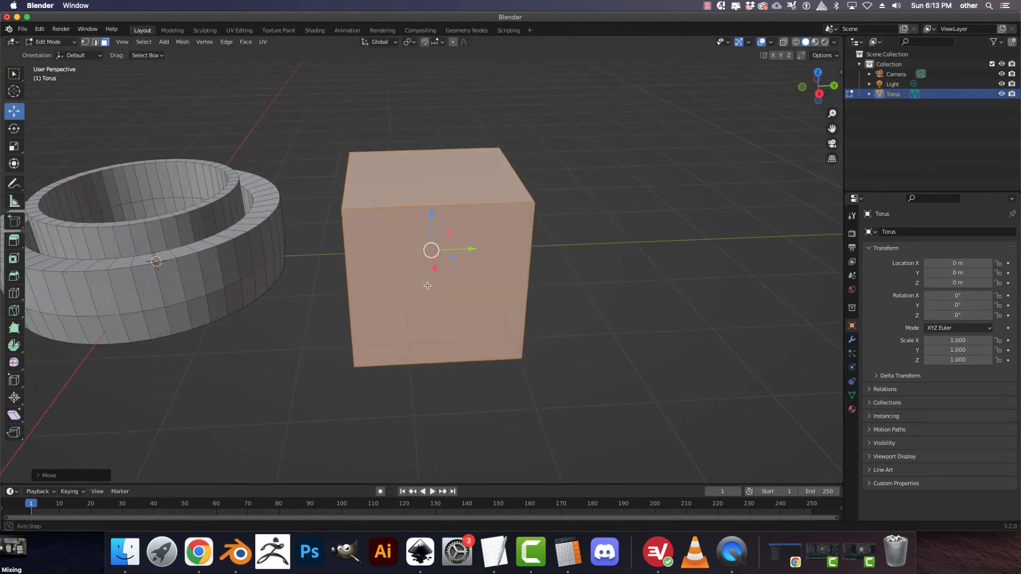
Step: Add horizontal, vertical and top loop cuts to the cube with the Loop Cut tool
{"action": "left_click", "coordinate": [14, 293]}
{"action": "left_click", "coordinate": [346, 265]}
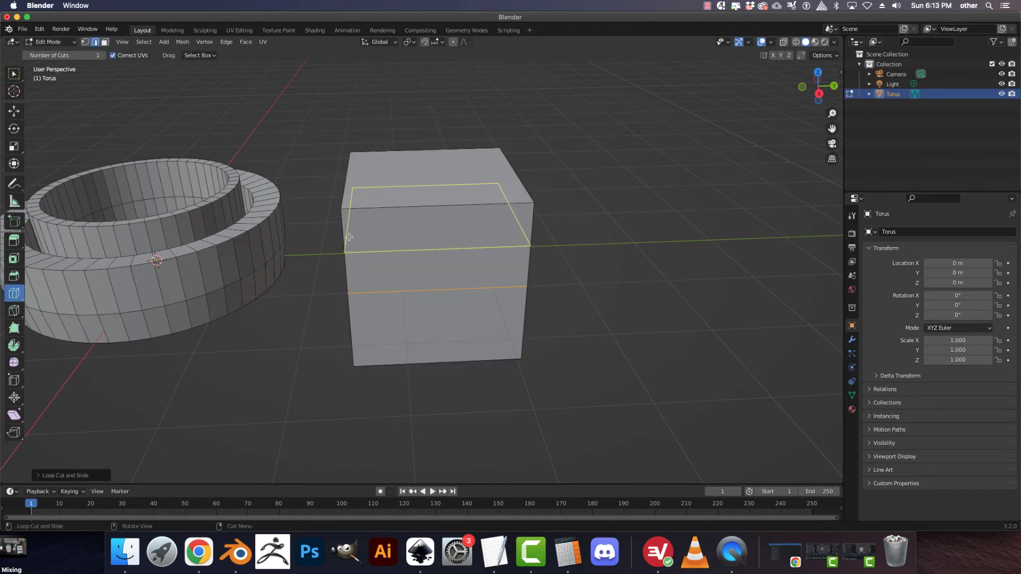
{"action": "left_click", "coordinate": [353, 331]}
{"action": "left_click", "coordinate": [381, 221]}
{"action": "left_click", "coordinate": [390, 229]}
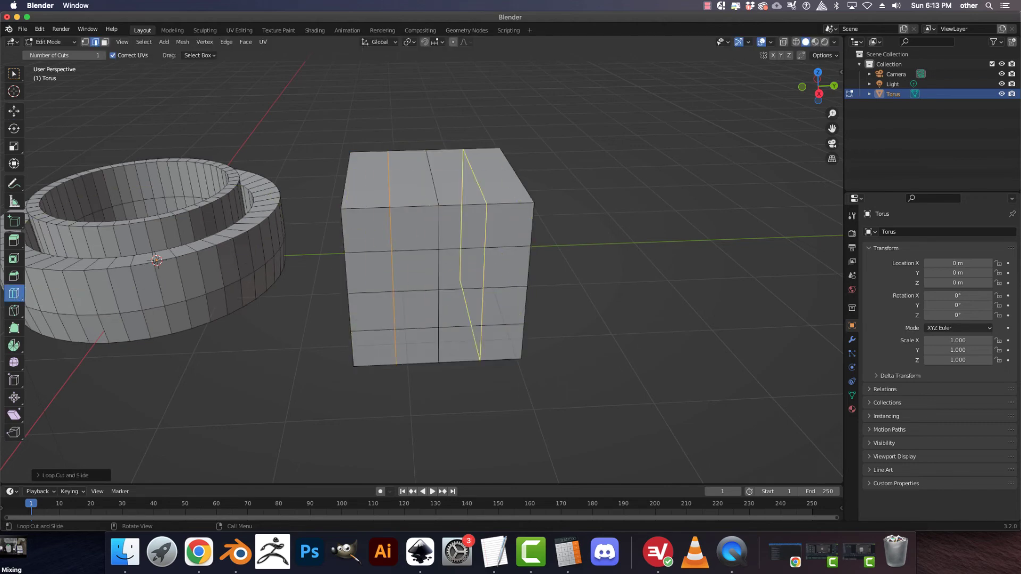
{"action": "middle_click_drag", "start_coordinate": [278, 264], "coordinate": [413, 232]}
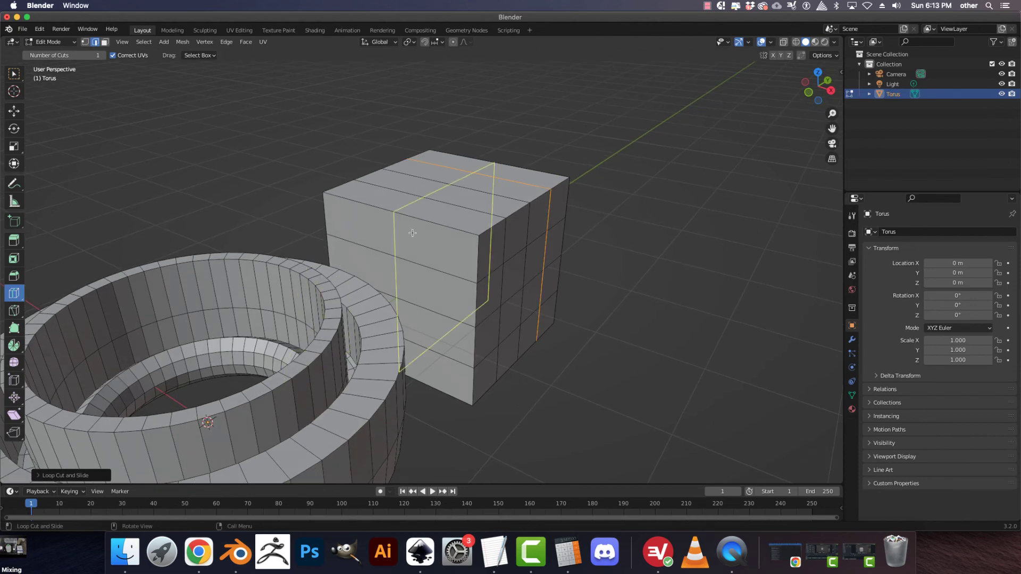
{"action": "left_click", "coordinate": [367, 203]}
{"action": "middle_click_drag", "start_coordinate": [522, 346], "coordinate": [591, 265]}
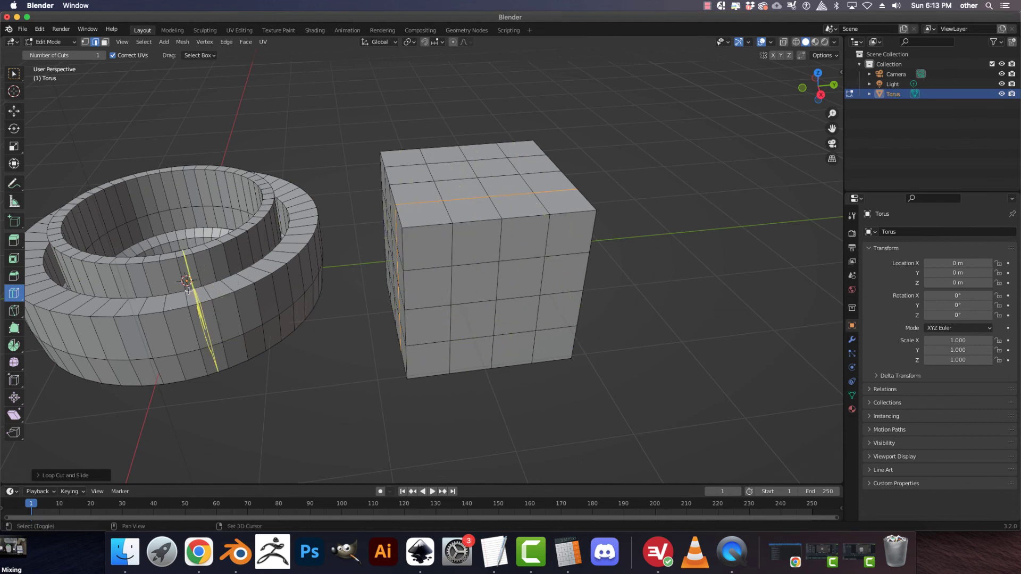
{"action": "middle_click_drag", "start_coordinate": [188, 290], "coordinate": [429, 257]}
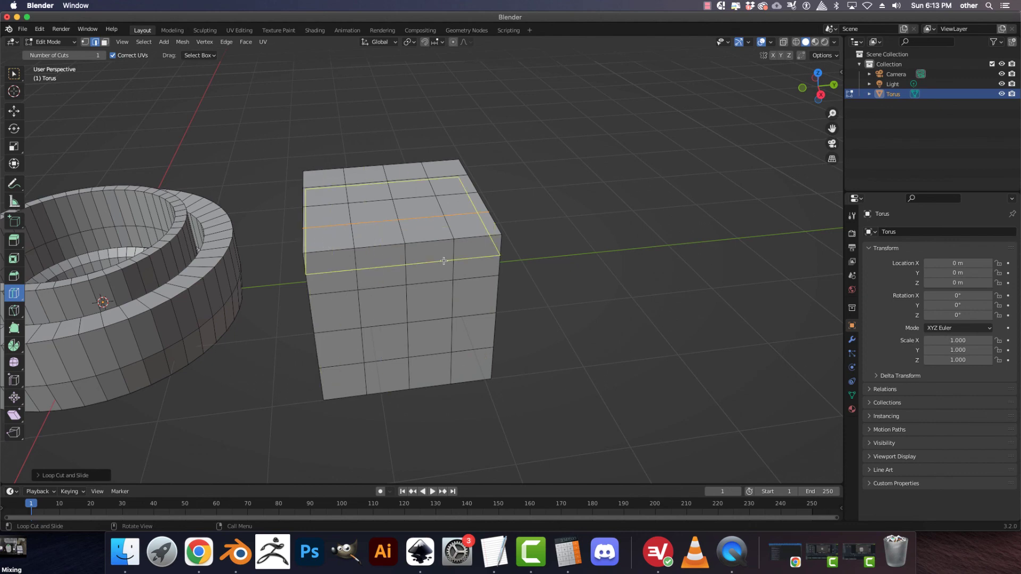
{"action": "middle_click_drag", "start_coordinate": [545, 350], "coordinate": [213, 265]}
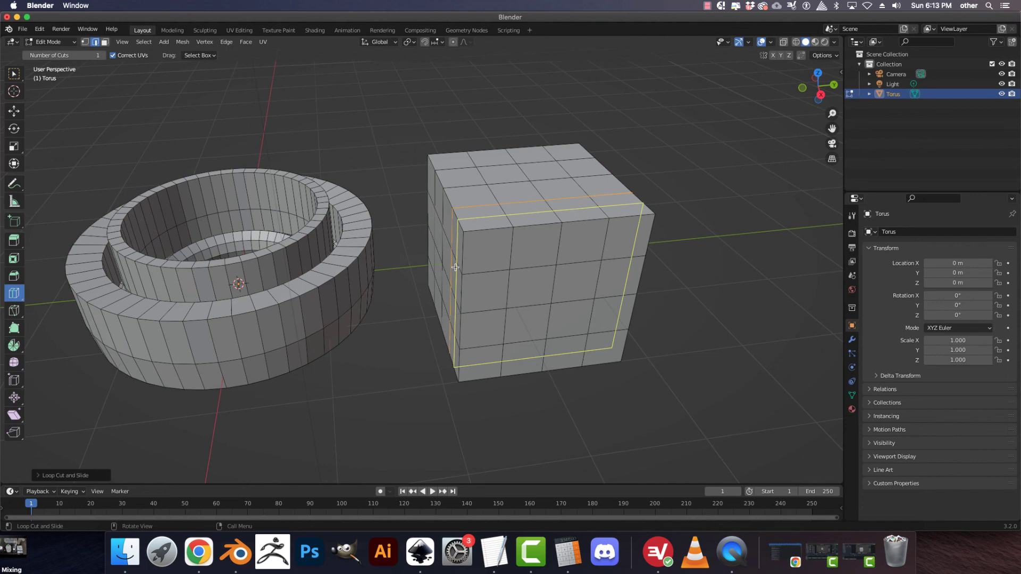